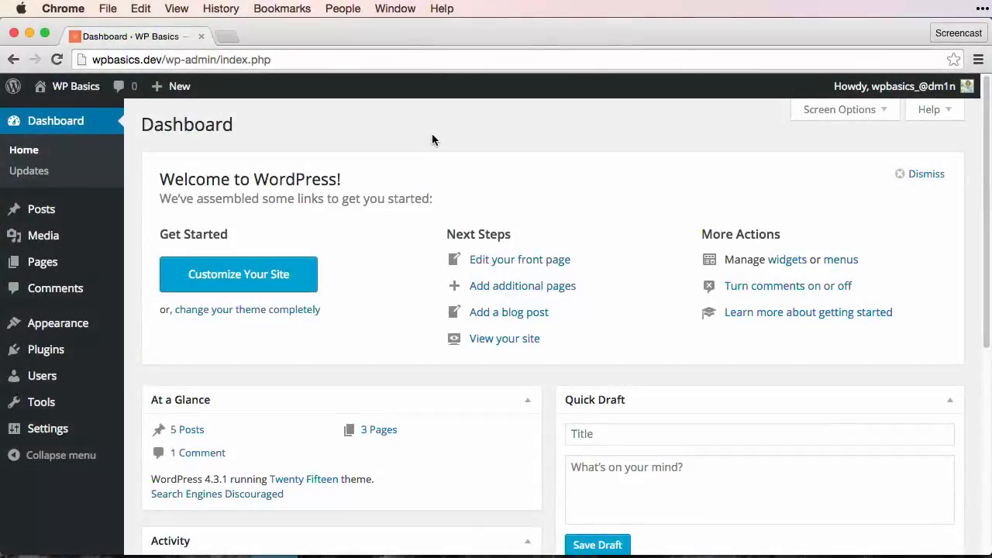
Open the installed themes and view a live preview of the Twenty Fourteen theme
mouse_move(70, 322)
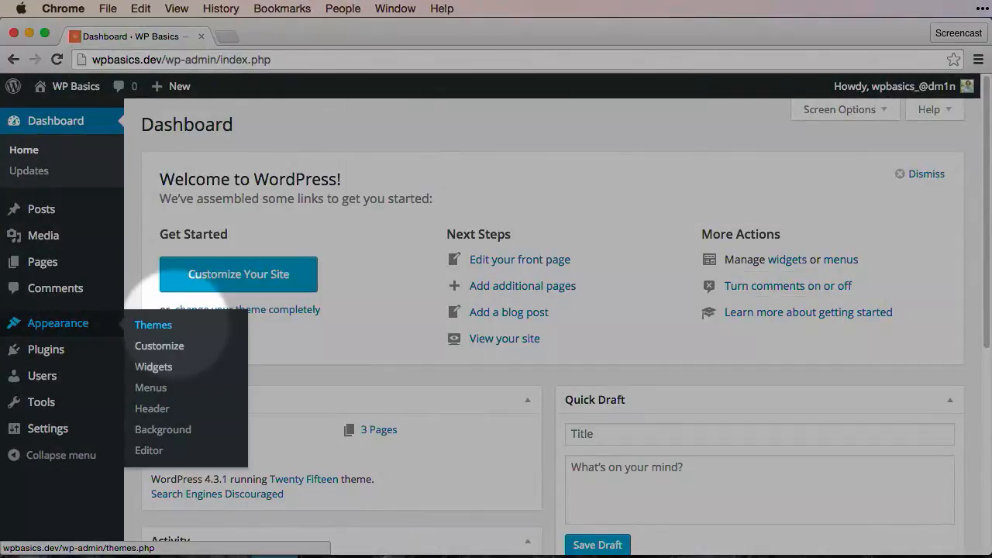
click(153, 325)
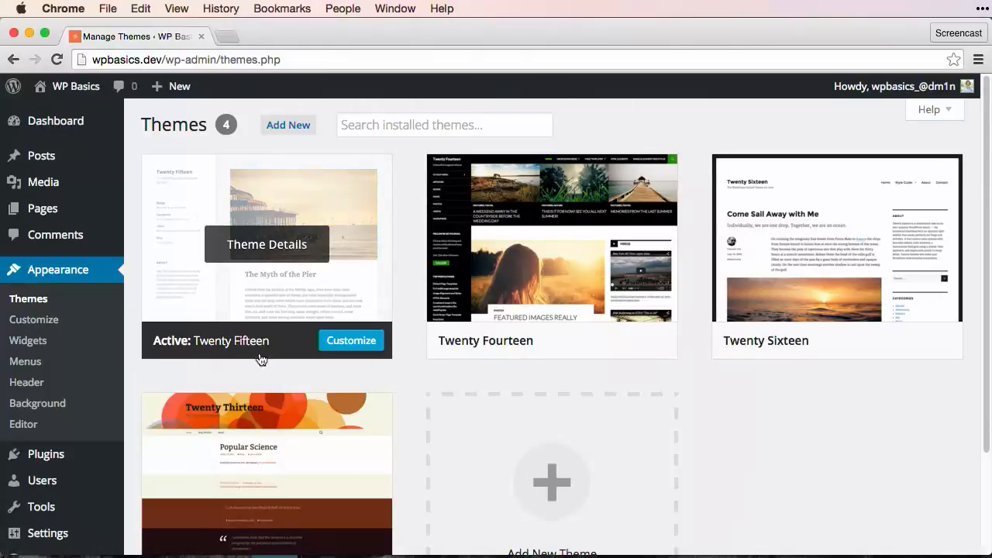
scroll(399, 365, down, 3)
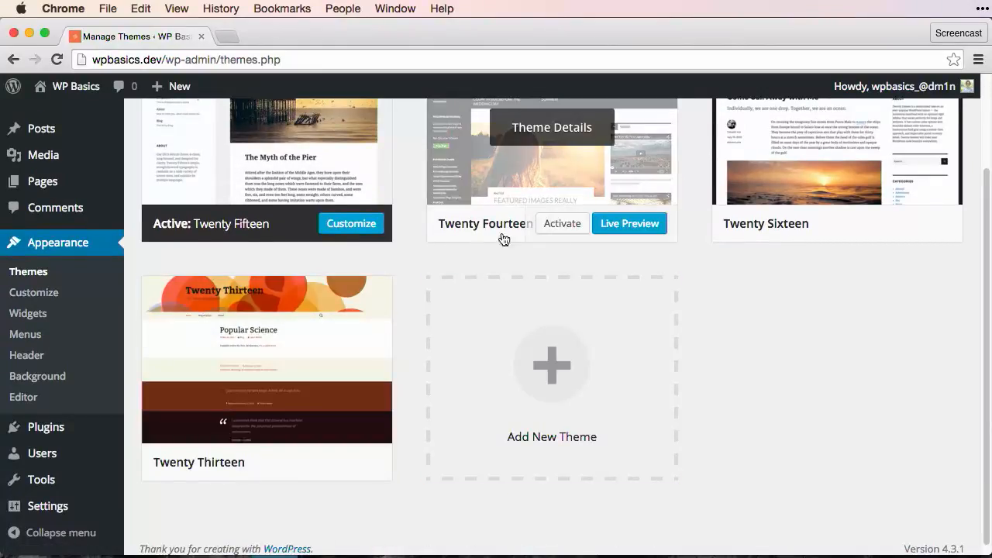
scroll(410, 372, up, 3)
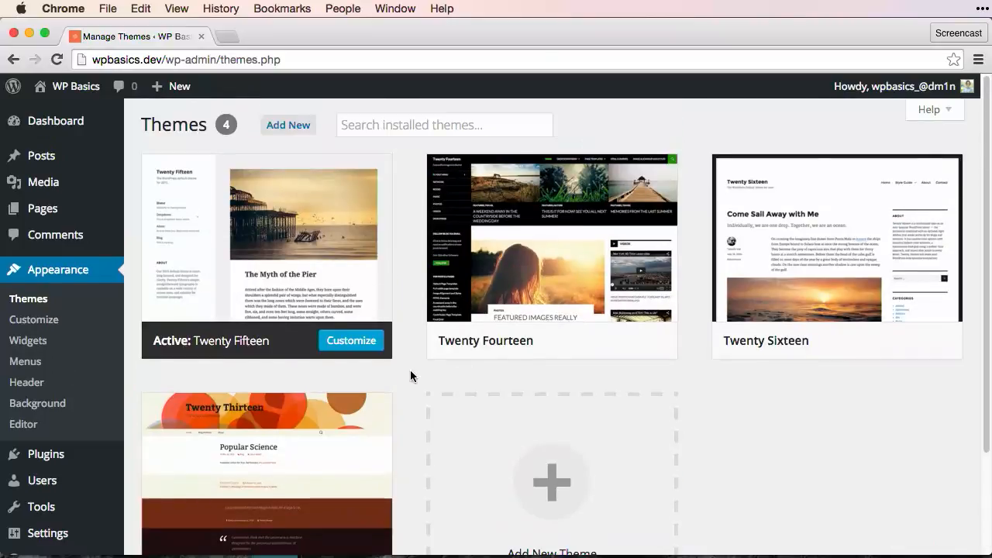
mouse_move(516, 348)
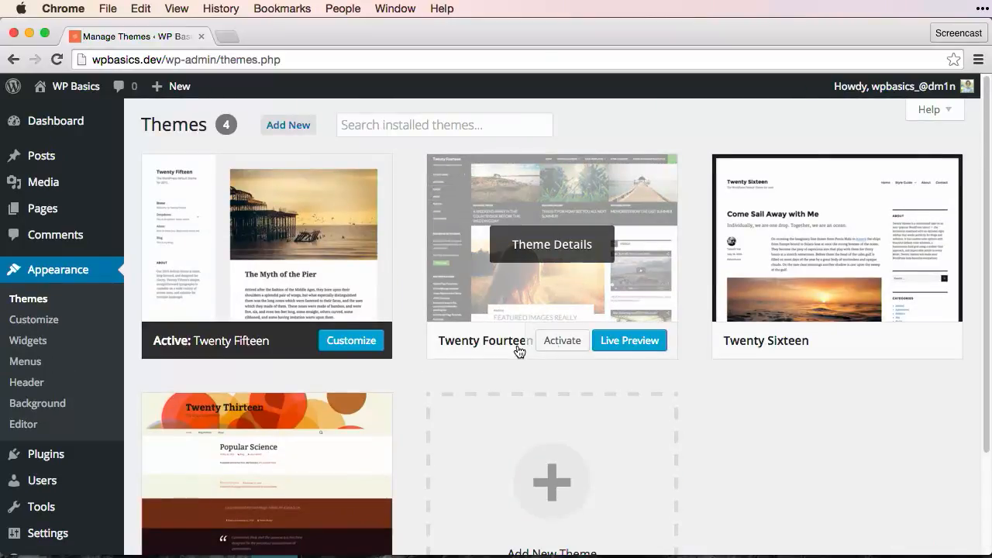
click(641, 346)
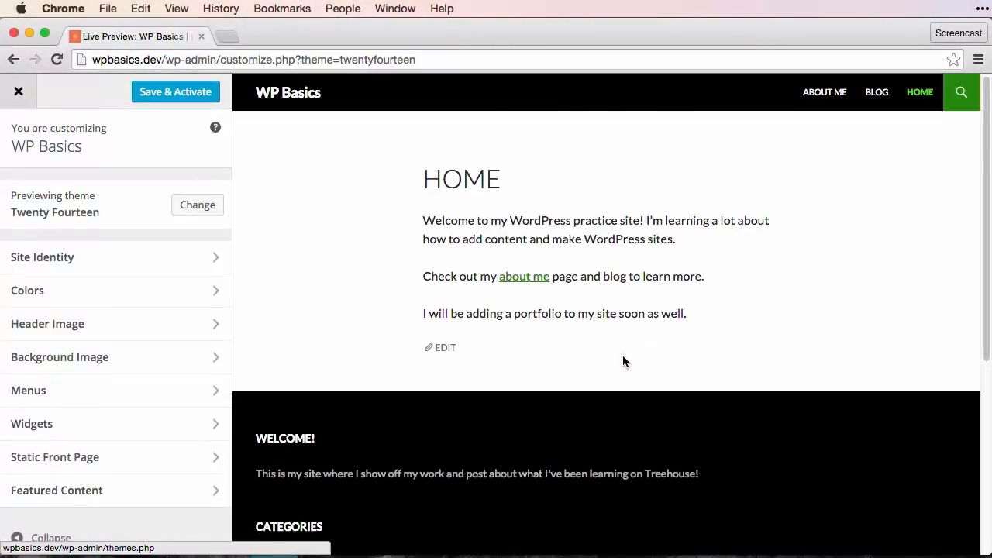
scroll(623, 358, down, 5)
scroll(626, 361, up, 5)
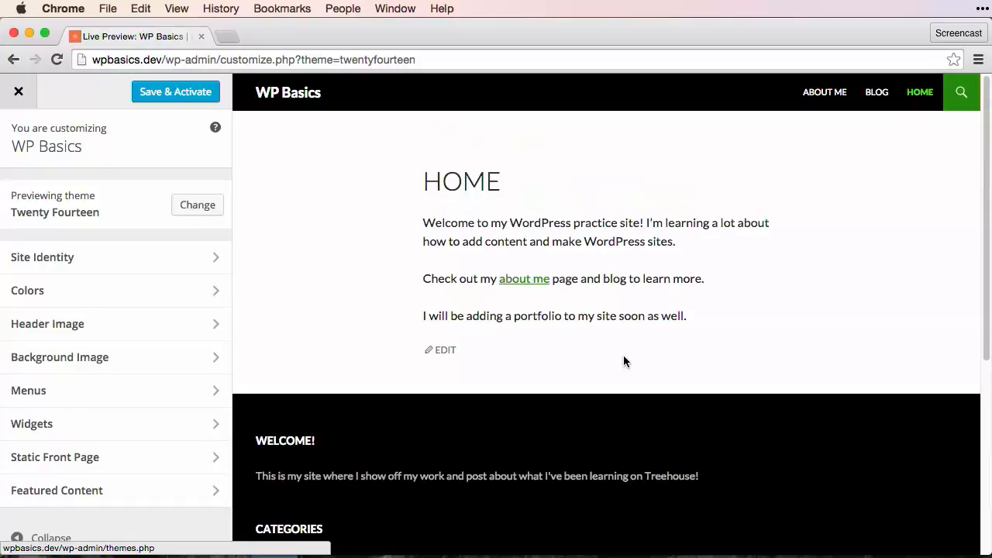
Set the static front page option to display your latest posts in the Twenty Fourteen preview
click(151, 458)
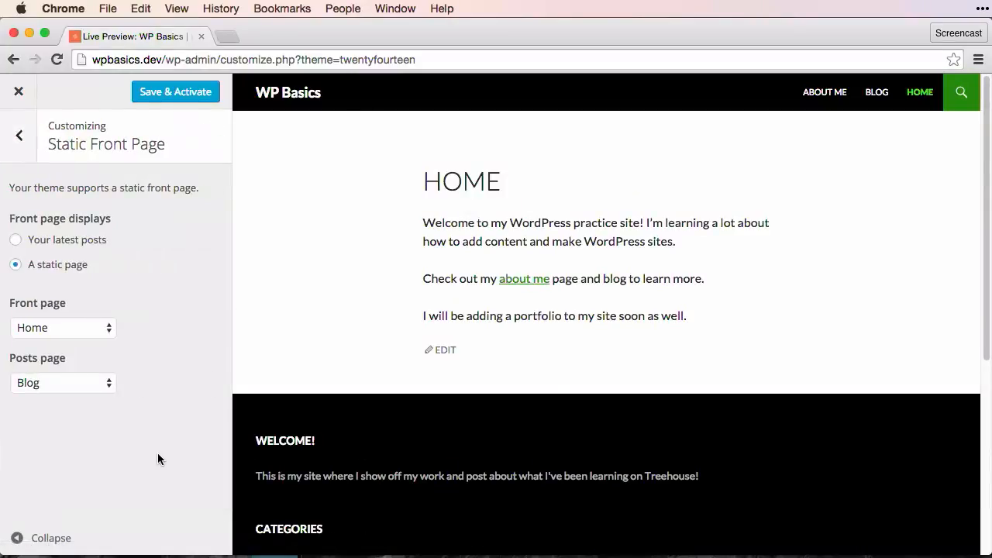
click(60, 247)
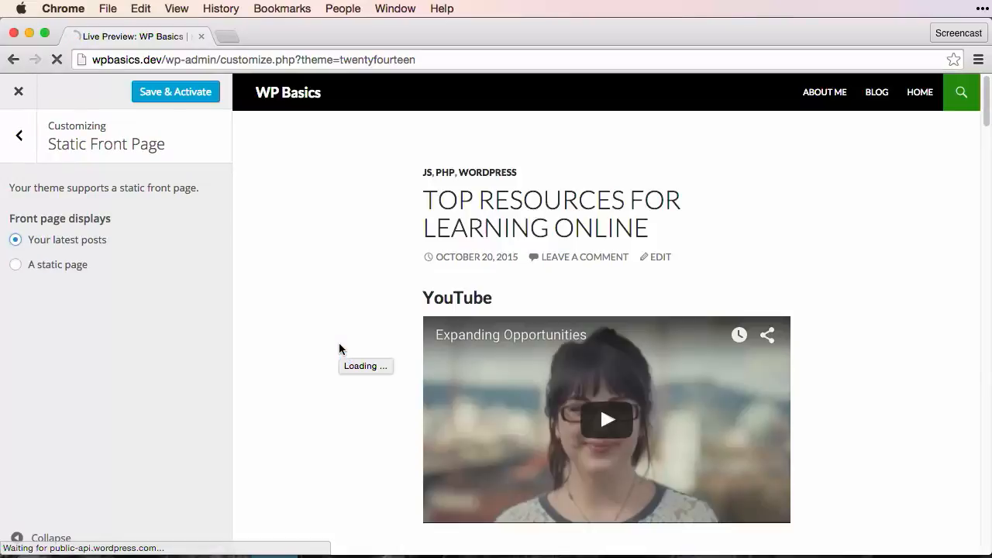
scroll(355, 333, down, 5)
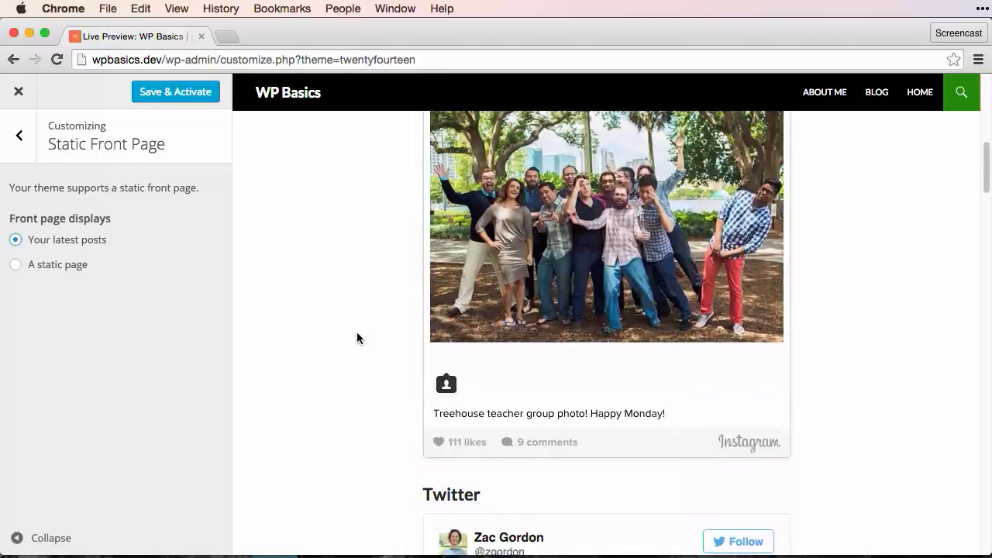
scroll(357, 333, up, 6)
scroll(372, 334, down, 8)
scroll(371, 334, up, 8)
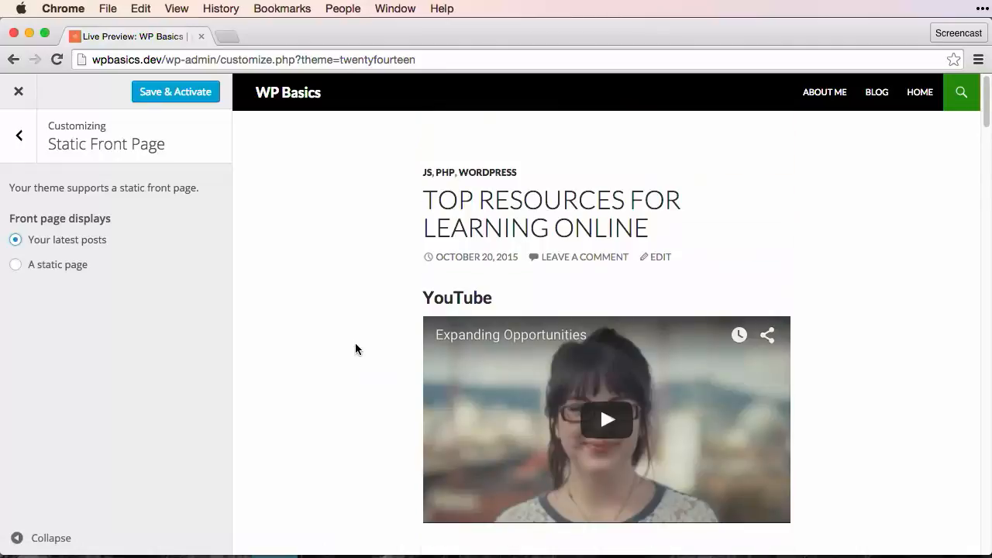
View the preview at full width and check the site's About Me and Blog pages
click(16, 539)
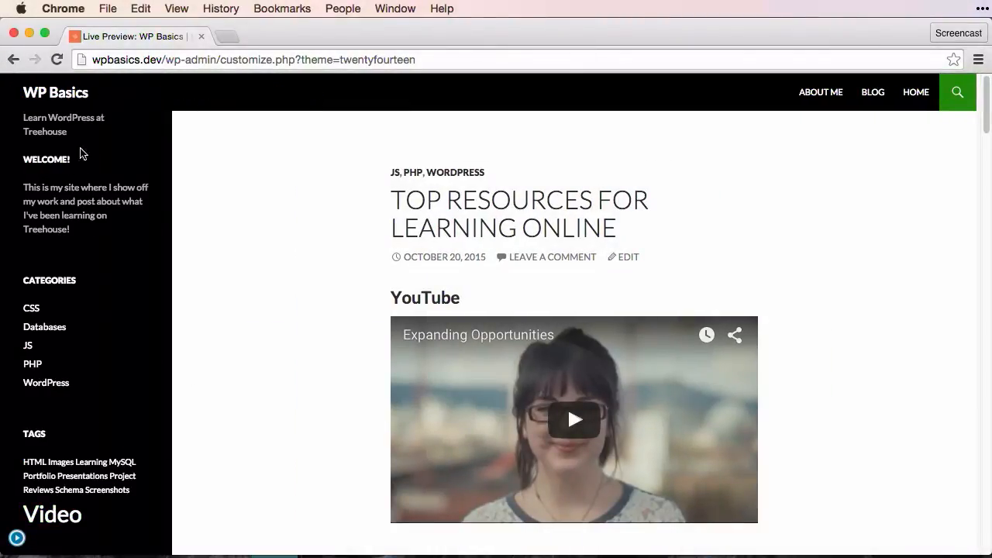
click(840, 91)
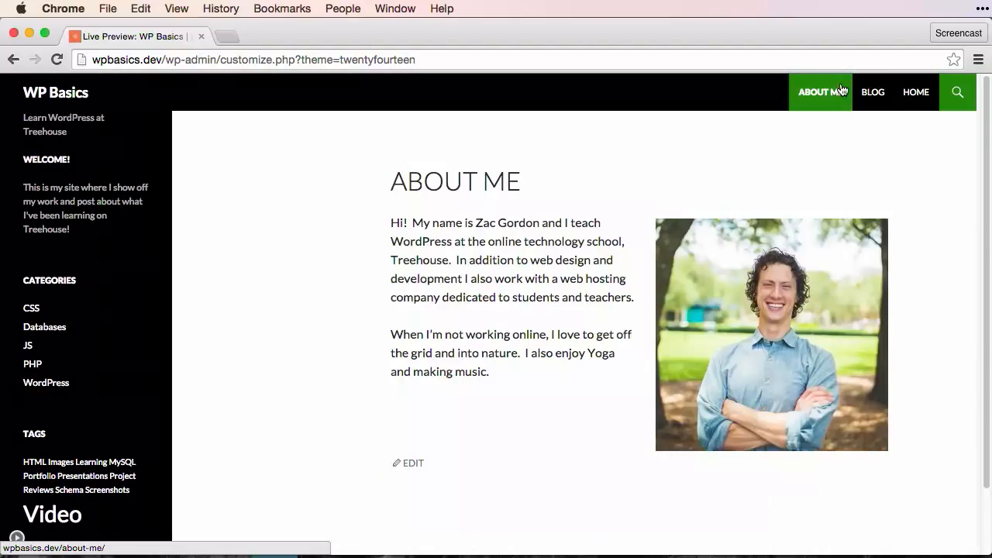
click(881, 90)
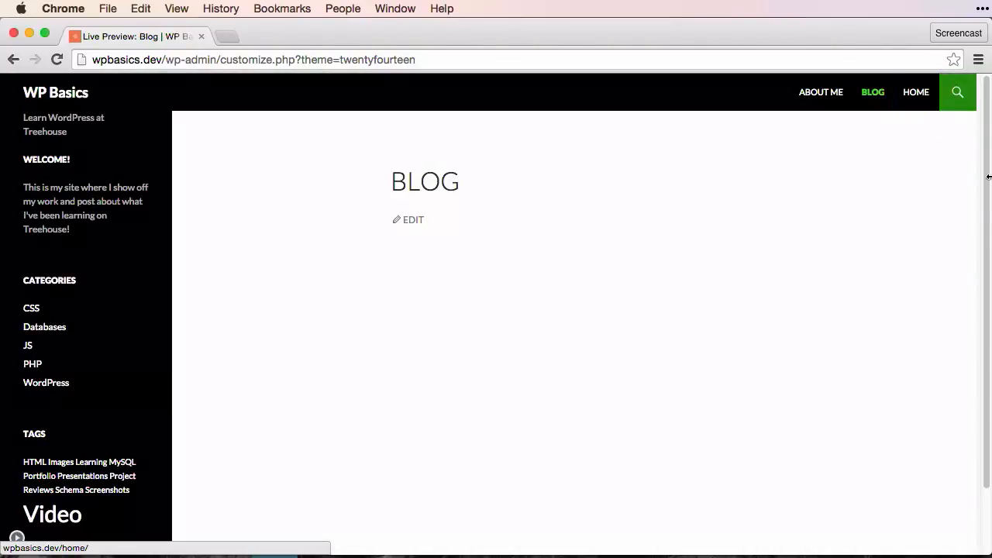
click(17, 539)
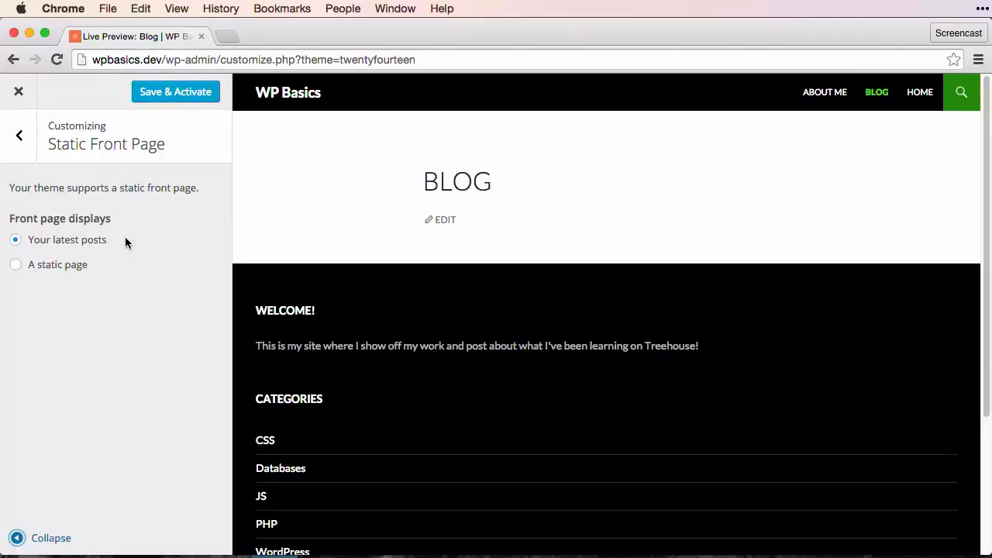
scroll(364, 347, down, 5)
scroll(364, 347, up, 5)
Examine the theme's Primary Sidebar, Content Sidebar and Footer Widget Area in the widget customization settings
click(18, 136)
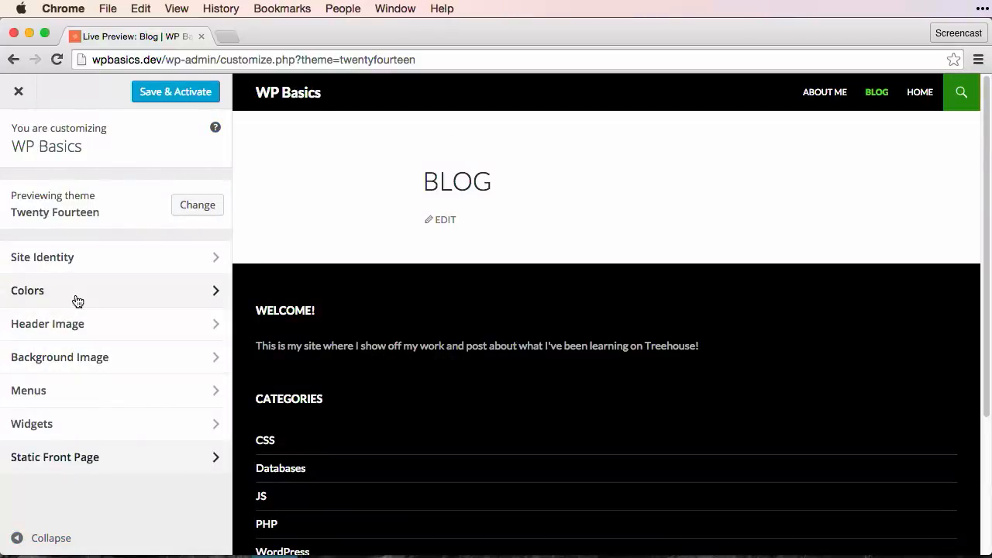
click(93, 431)
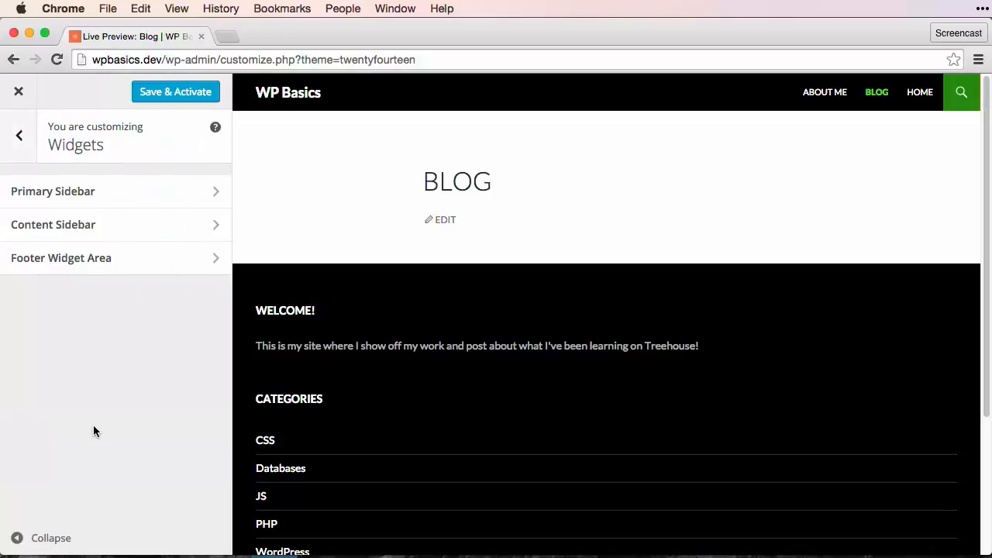
click(54, 194)
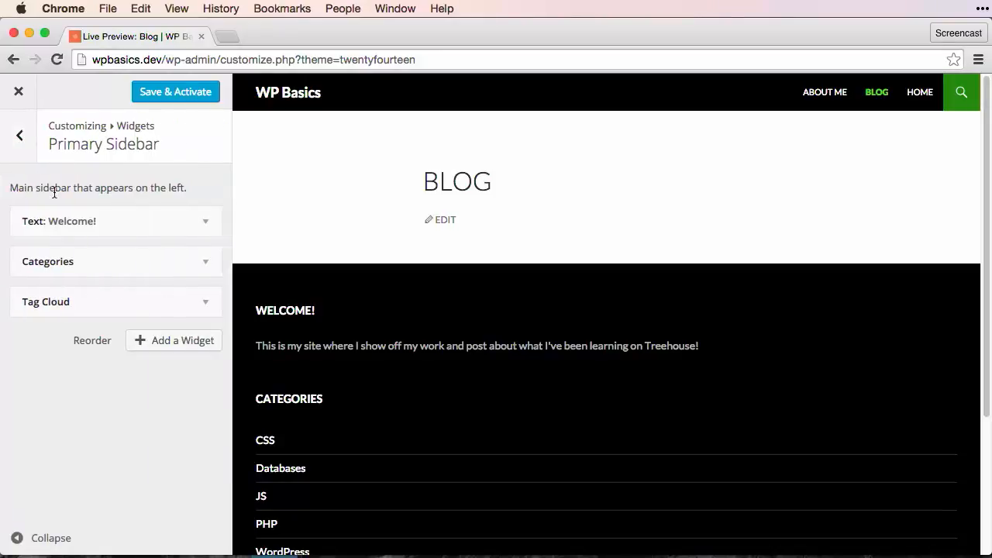
click(13, 145)
click(49, 231)
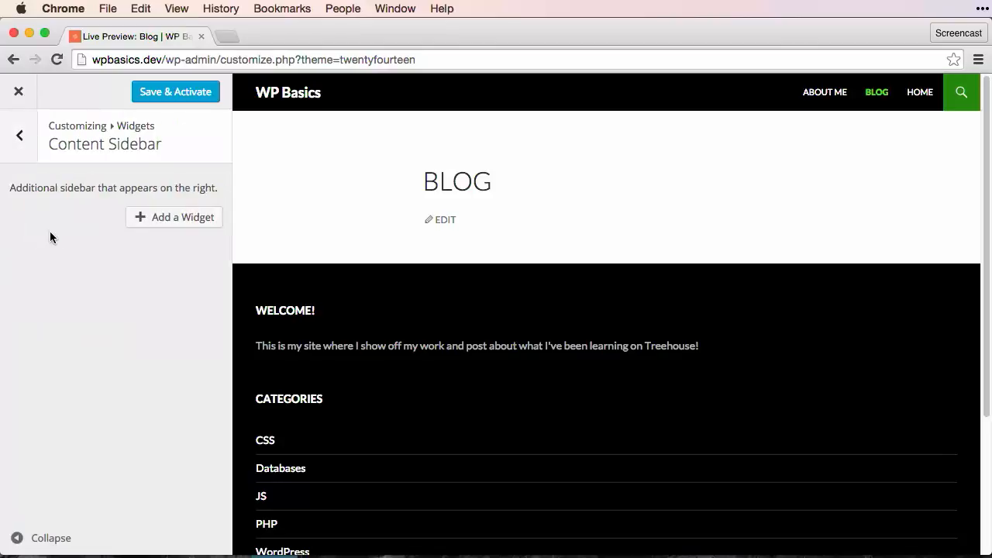
click(23, 146)
click(45, 268)
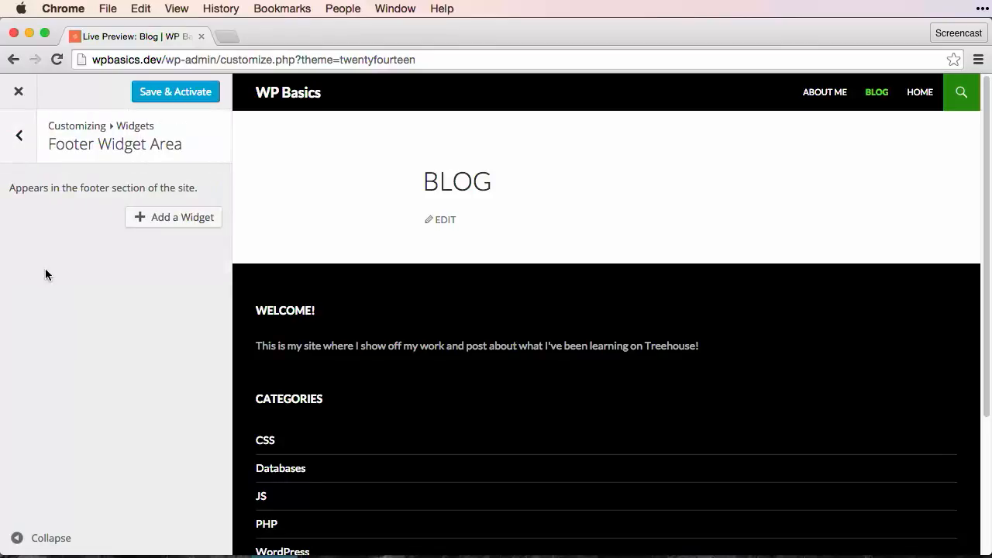
click(15, 145)
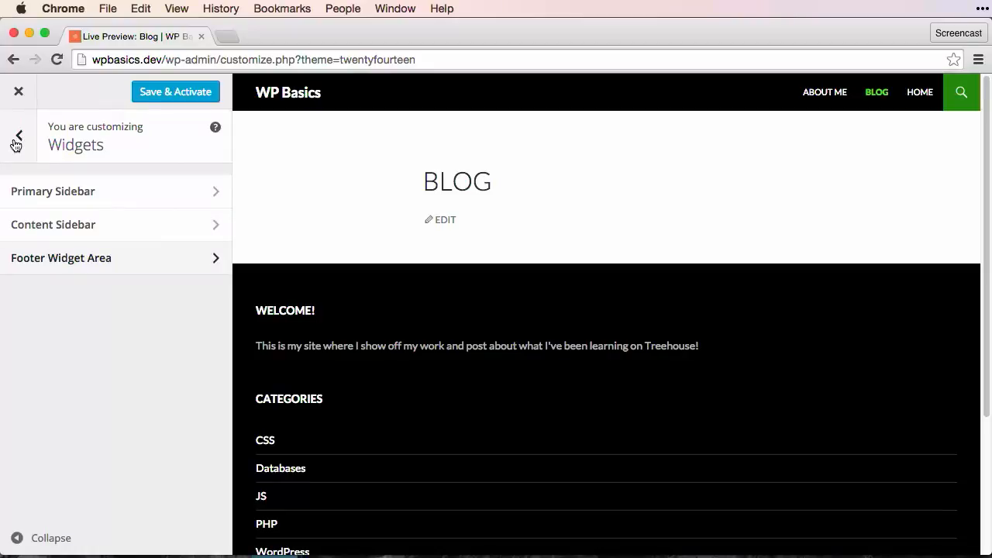
click(15, 139)
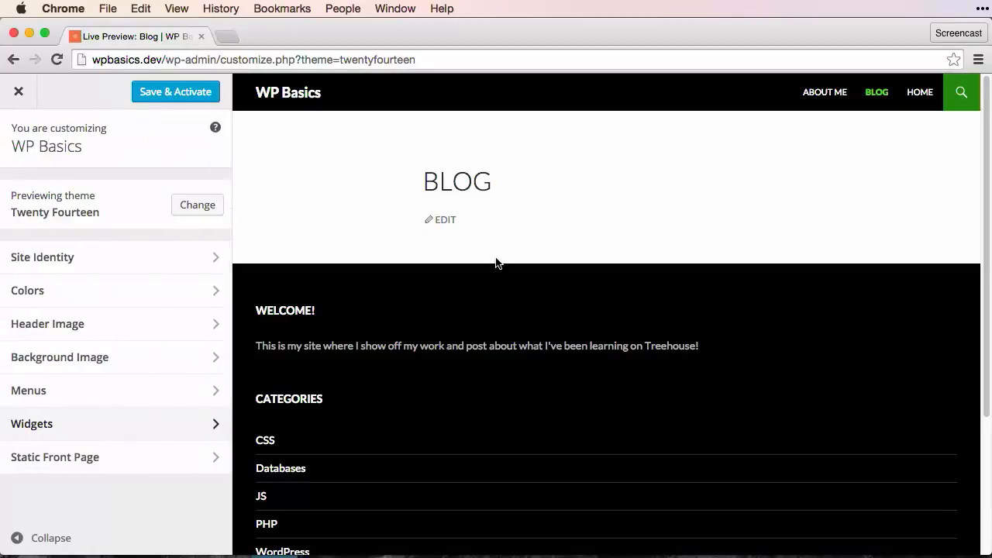
Assign Main Menu to the top primary location and Social Menu to the left sidebar's secondary location, and check the full-width preview
click(81, 391)
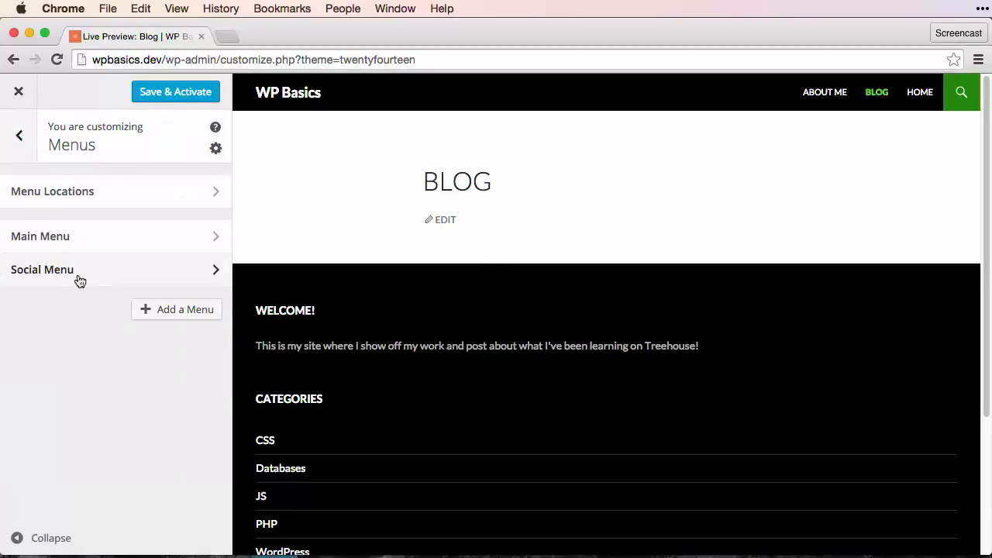
click(84, 203)
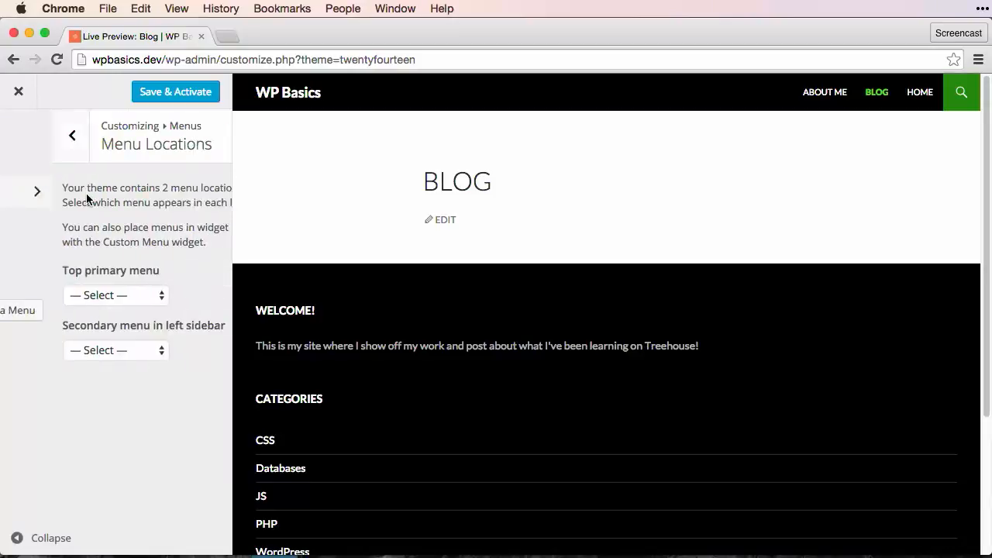
click(76, 288)
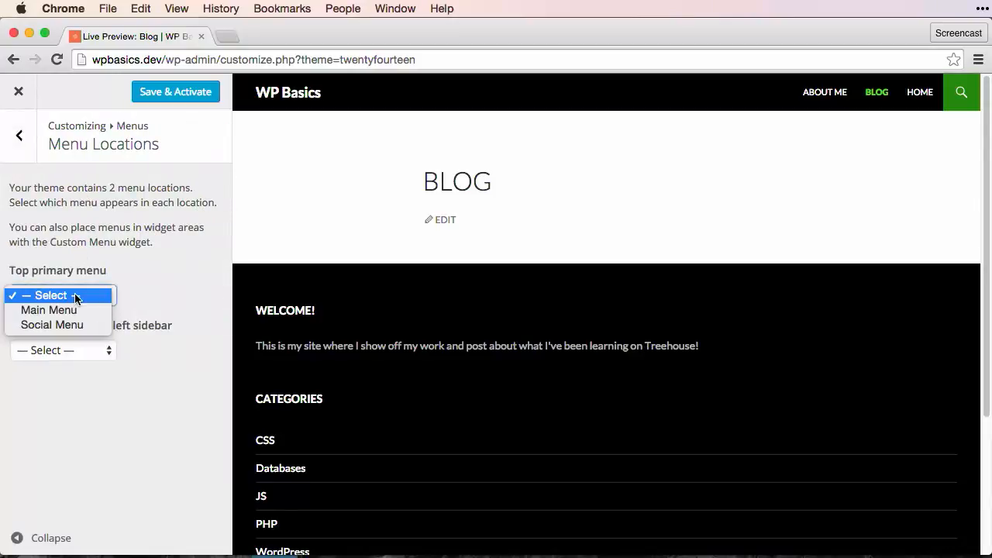
click(76, 313)
click(77, 351)
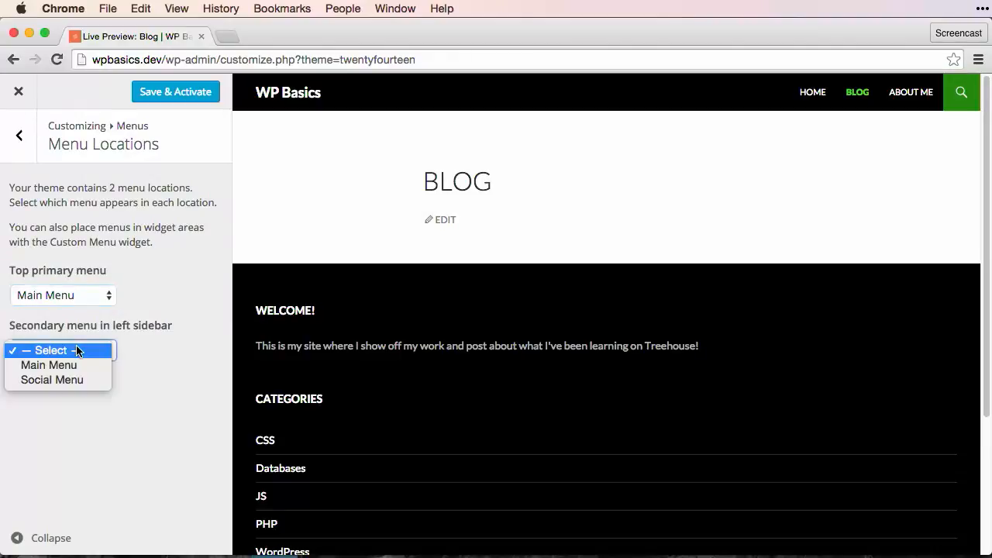
click(79, 383)
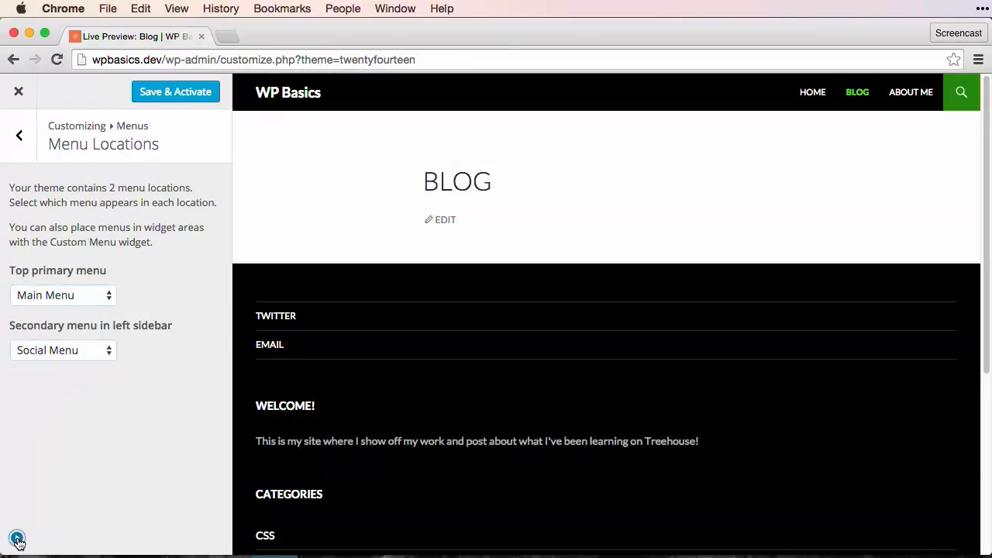
click(17, 541)
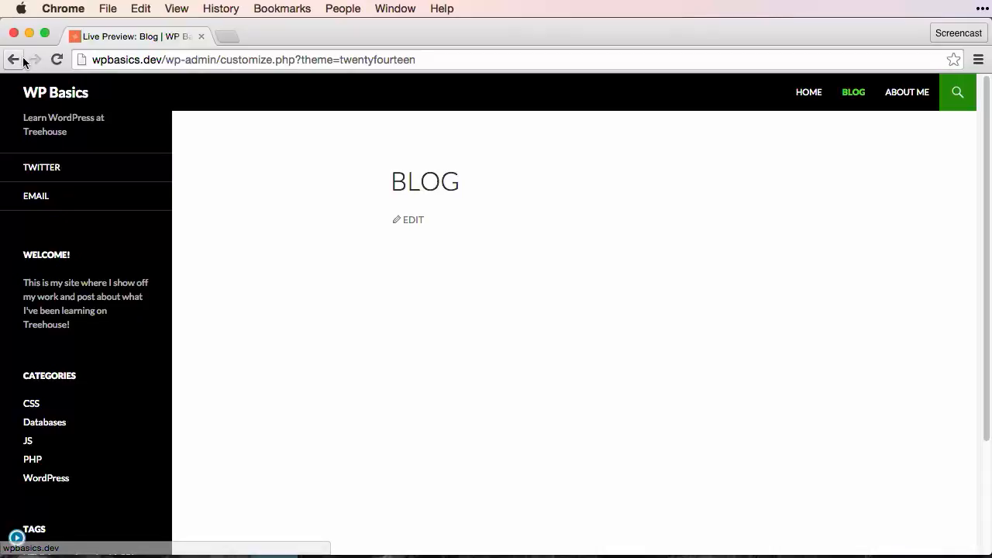
click(17, 541)
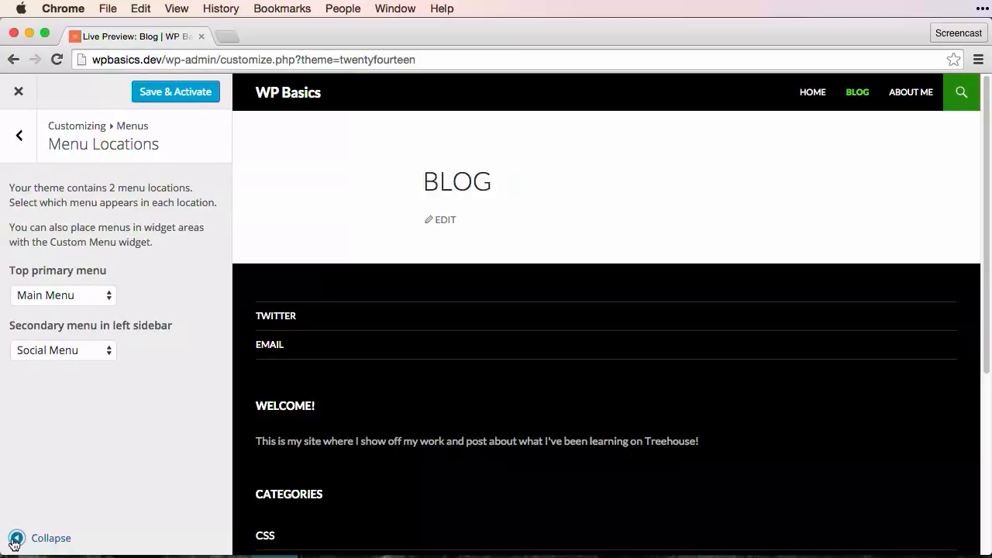
Leave the Twenty Fourteen preview and discard the unsaved customizations
click(23, 149)
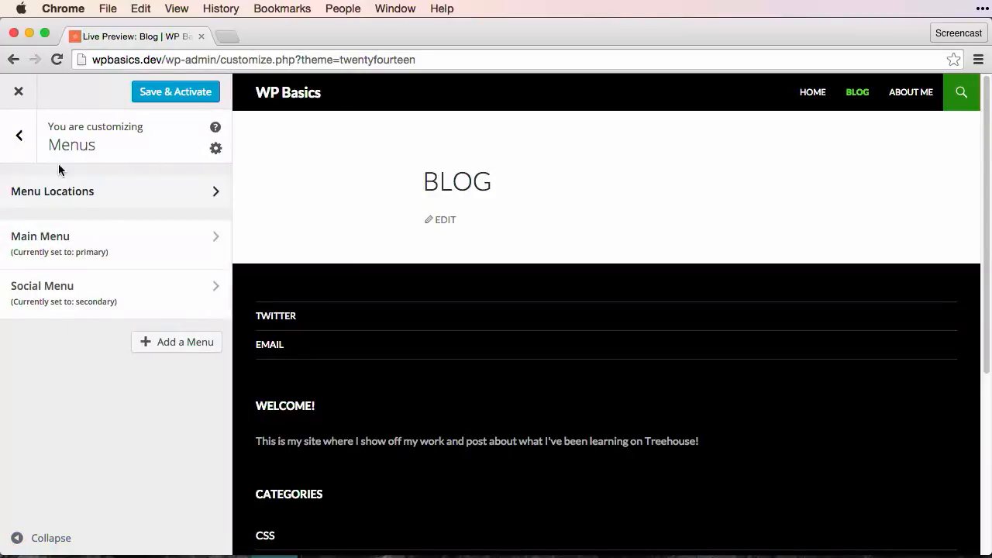
click(22, 98)
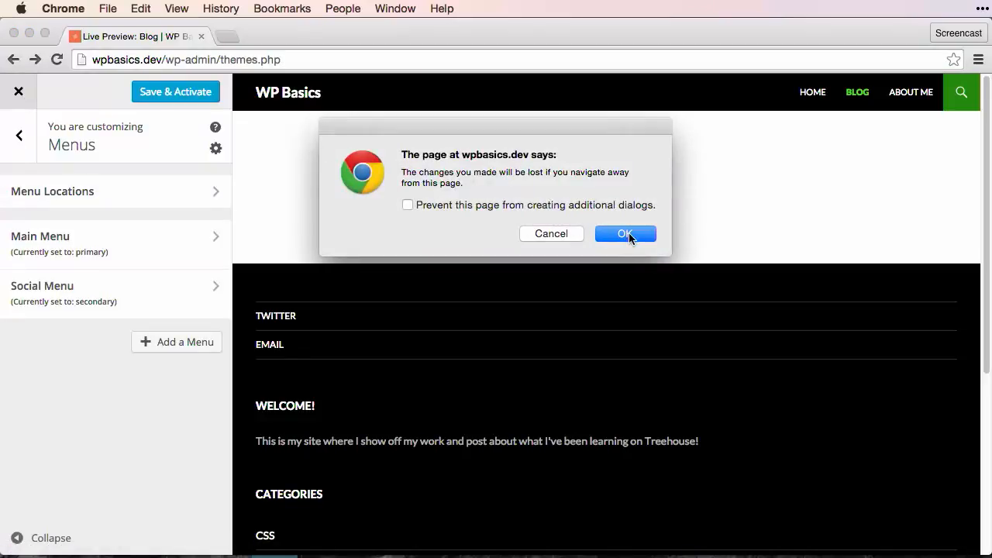
click(625, 234)
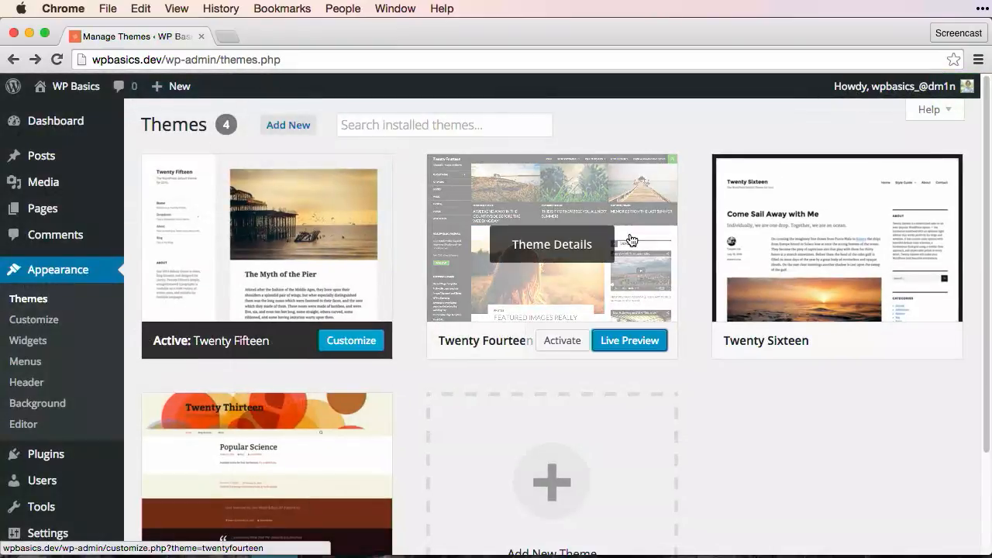
Open the page for adding new themes and browse the featured ones
mouse_move(531, 328)
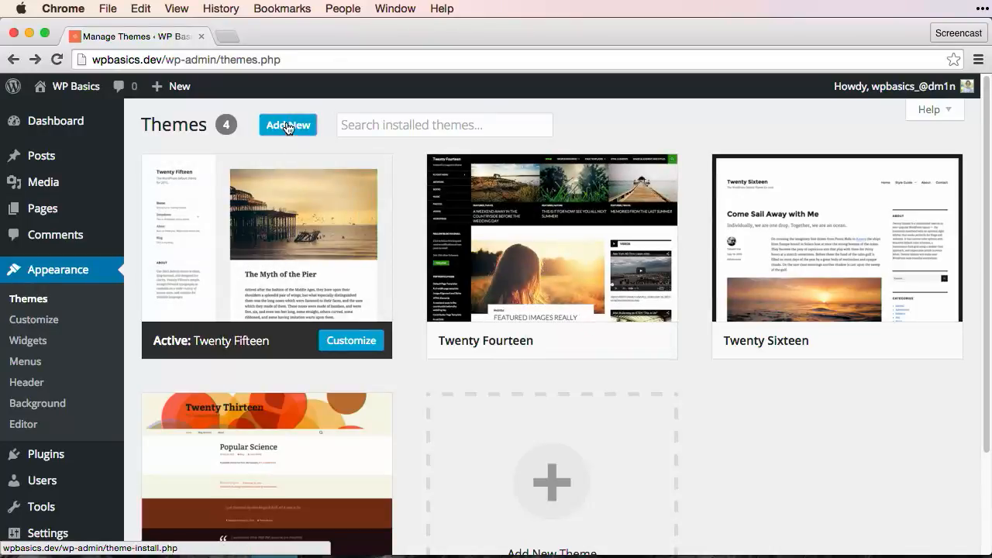
click(289, 125)
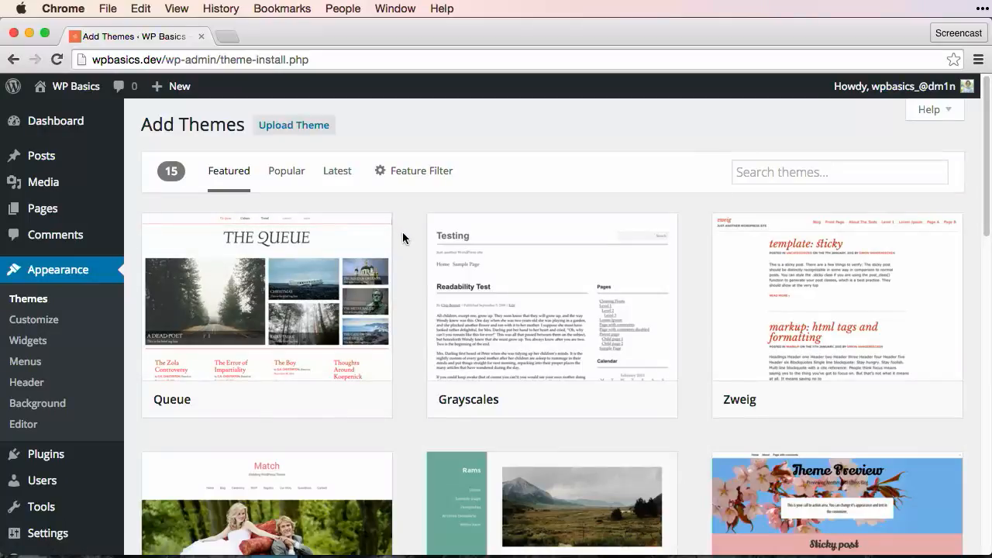
scroll(415, 283, down, 4)
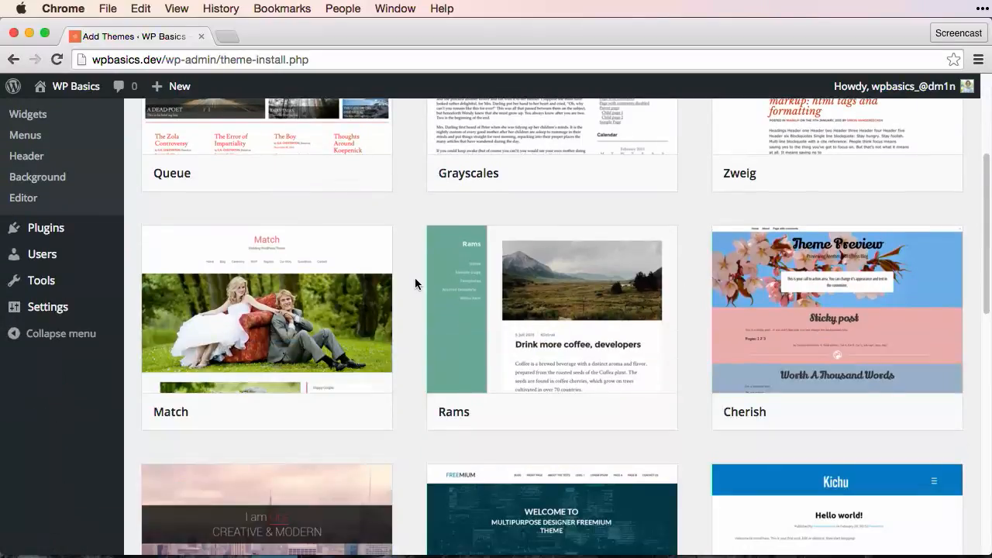
Open the theme directory on WordPress.org and browse its featured, popular and latest themes
scroll(414, 281, up, 4)
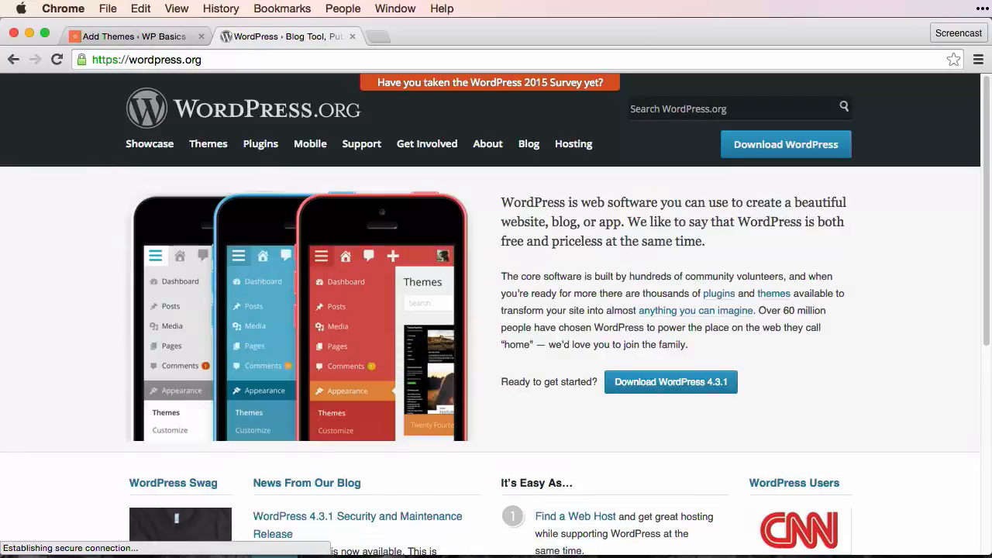
click(216, 153)
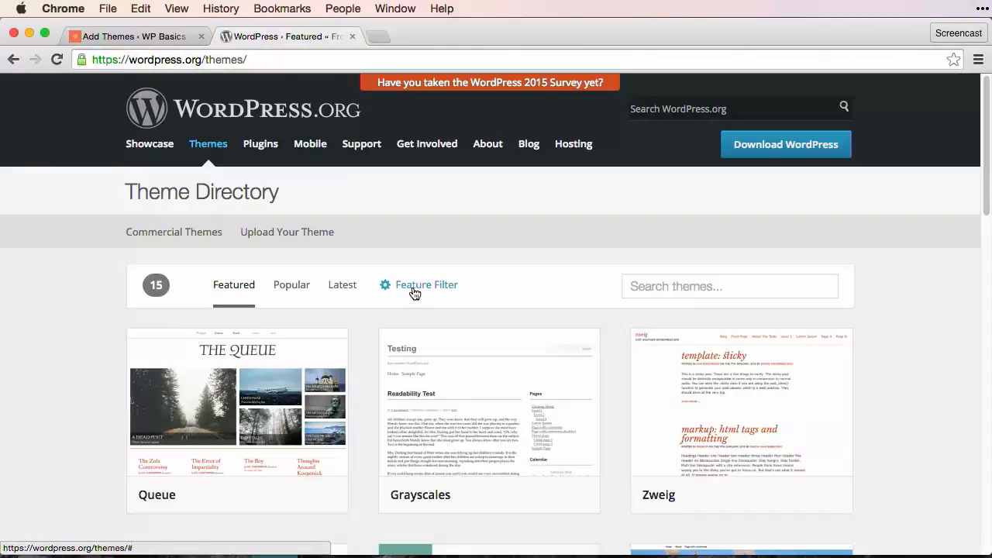
scroll(412, 292, down, 5)
scroll(412, 290, up, 5)
click(298, 286)
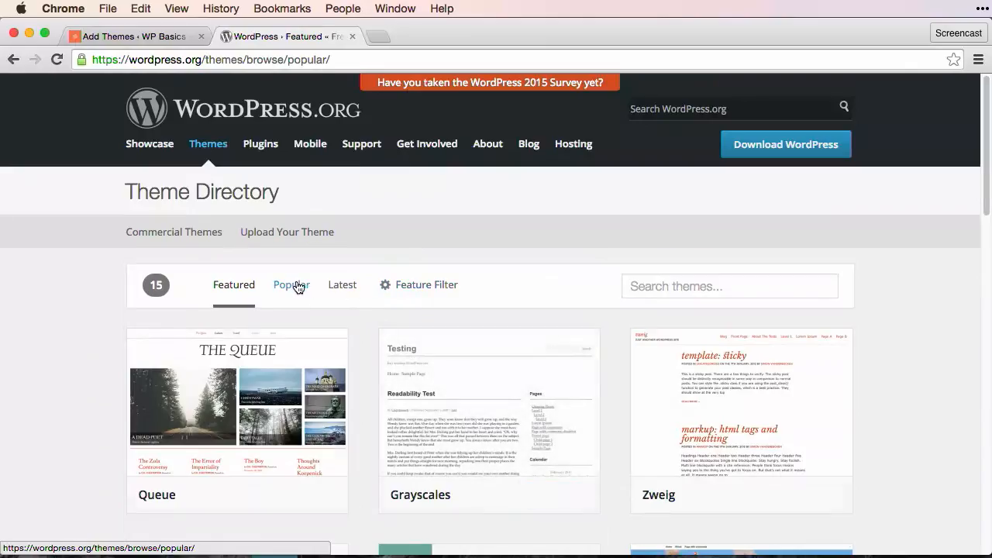
click(361, 286)
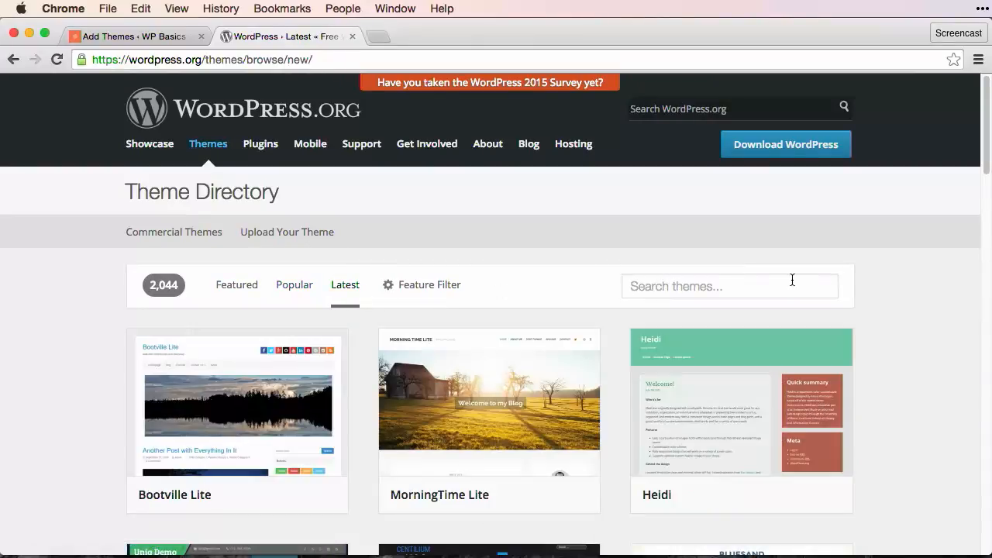
Search the WordPress.org theme directory for "Responsive" and browse the matching themes
text(Responsive)
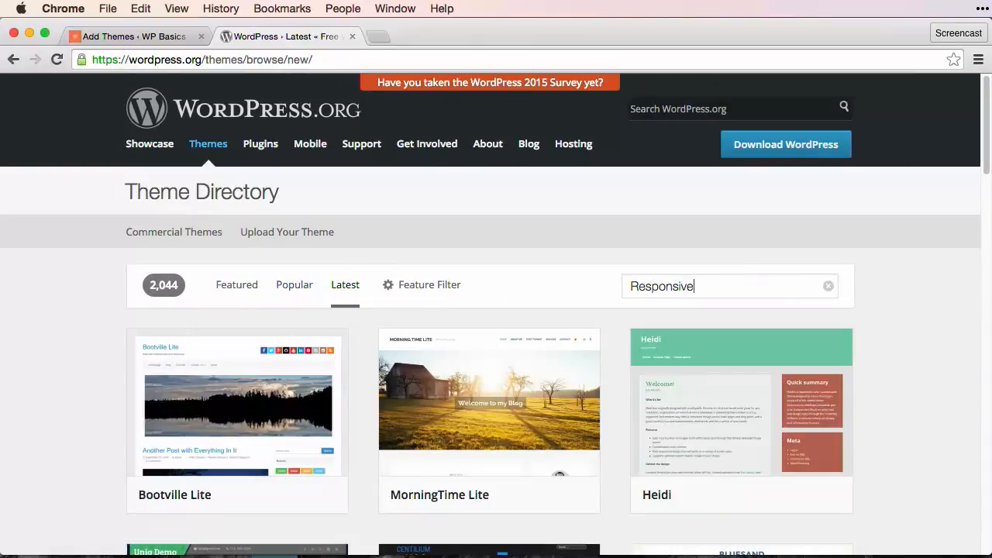
scroll(949, 294, down, 10)
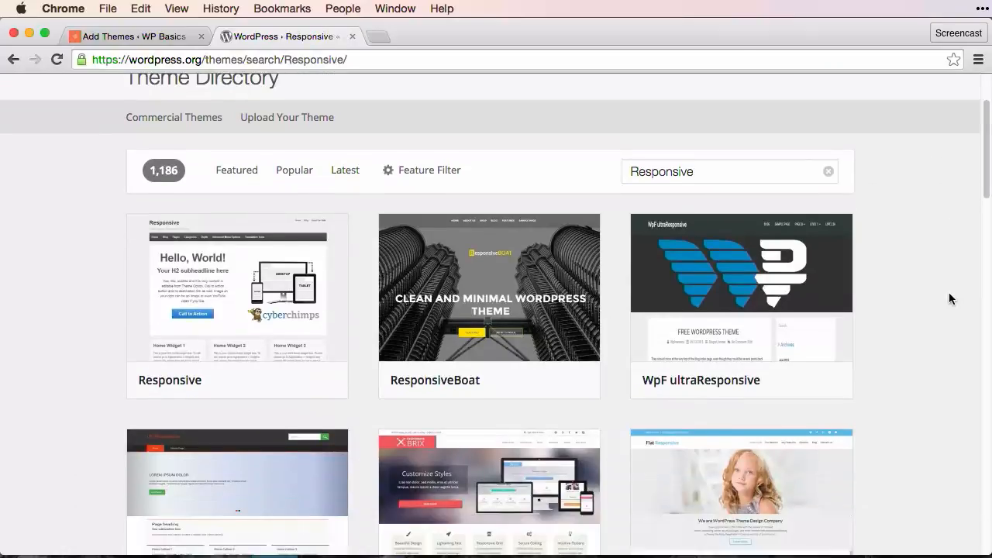
scroll(942, 295, down, 8)
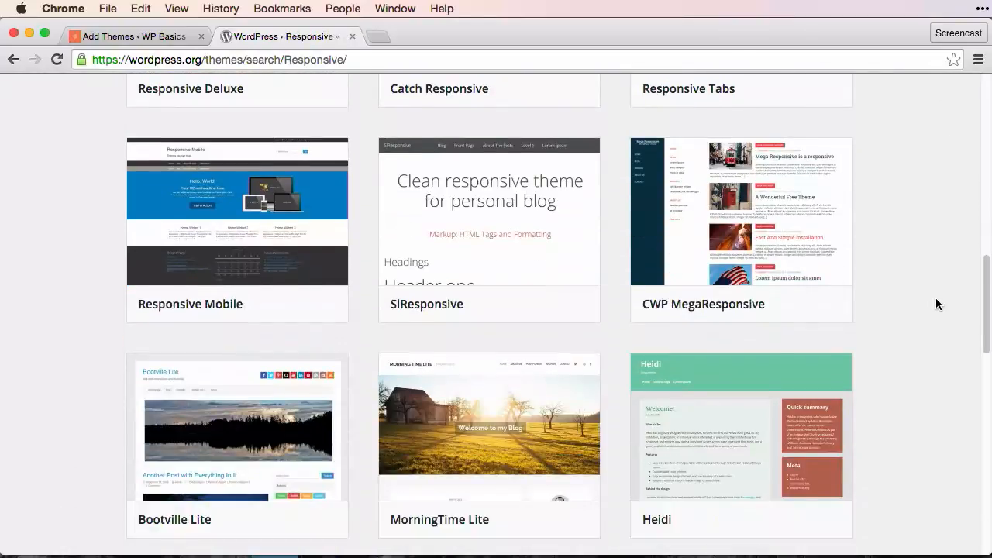
scroll(930, 304, down, 7)
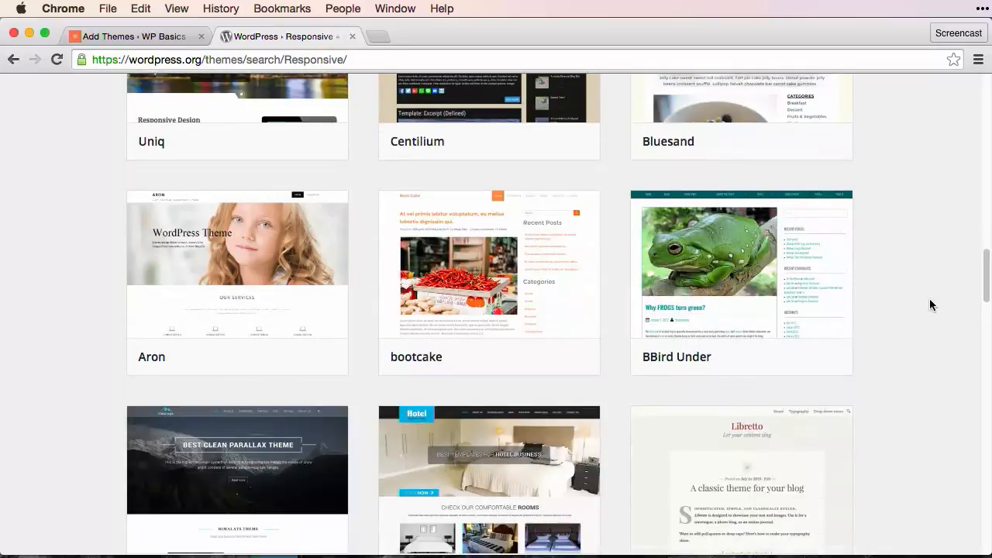
scroll(930, 304, down, 7)
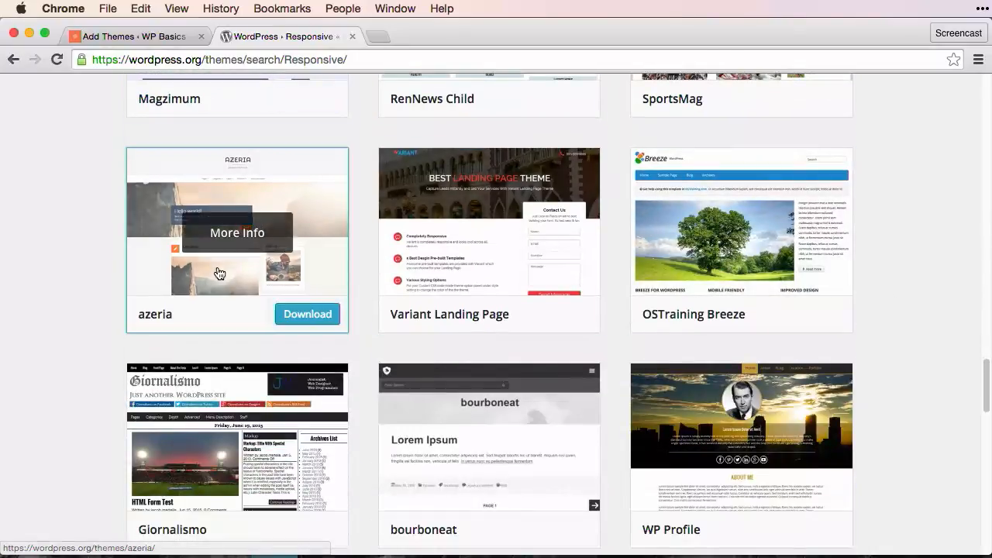
scroll(29, 284, down, 8)
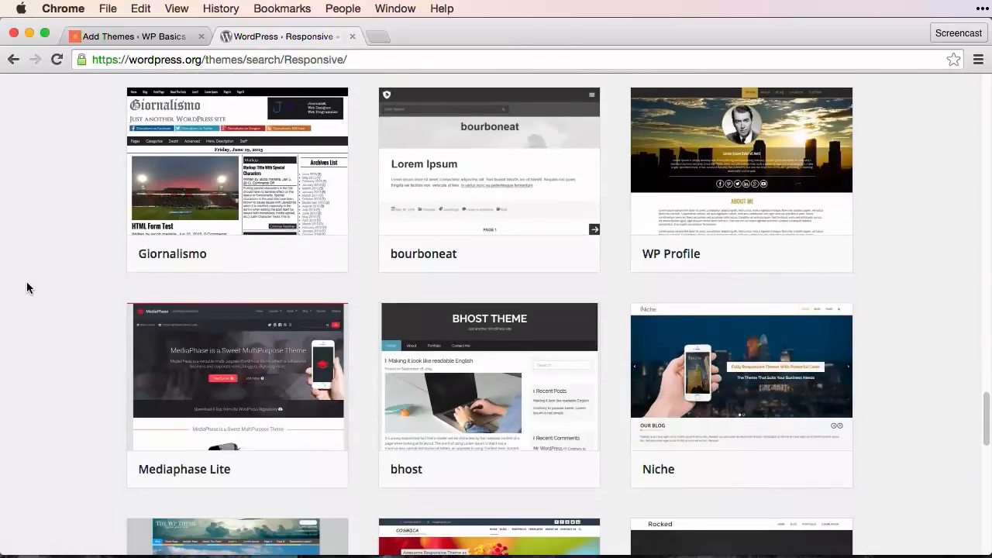
scroll(29, 277, up, 20)
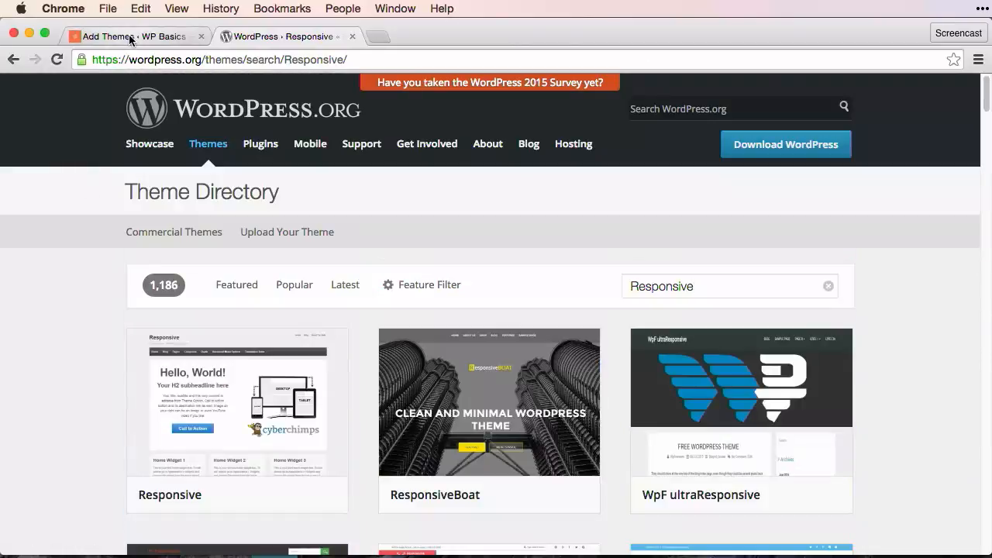
Return to the site's Add Themes page, search for "Twenty Twelve" and install that theme
click(130, 38)
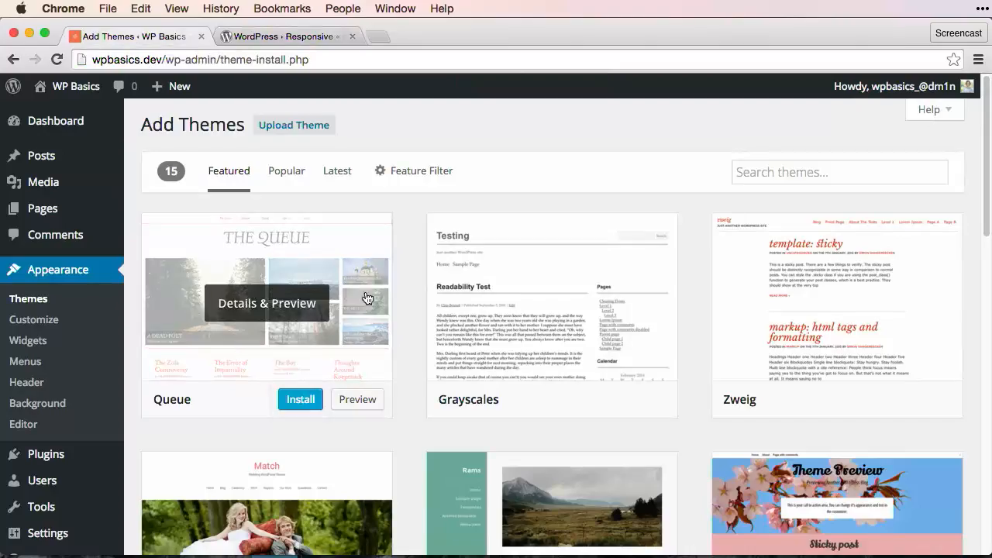
click(741, 172)
text(Twenty Twelve)
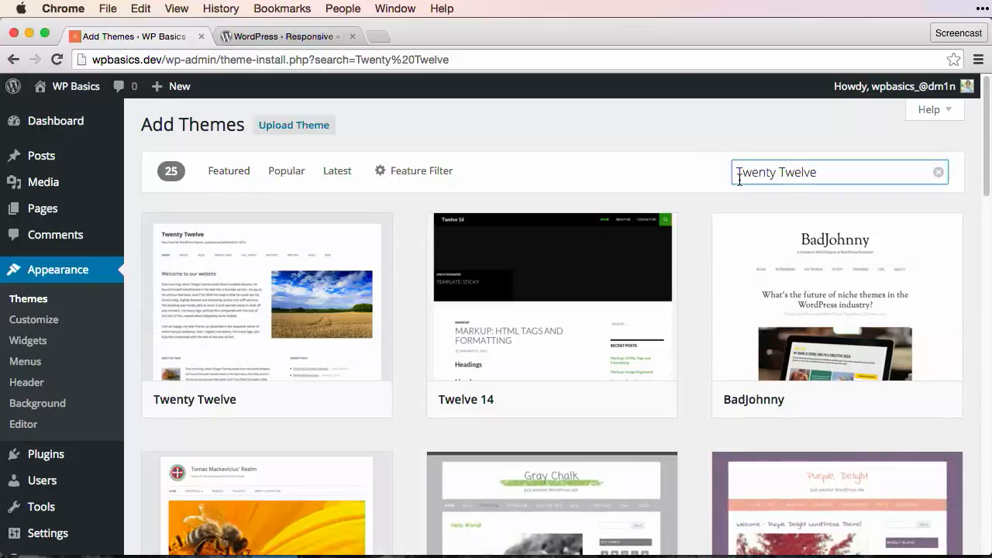
mouse_move(307, 412)
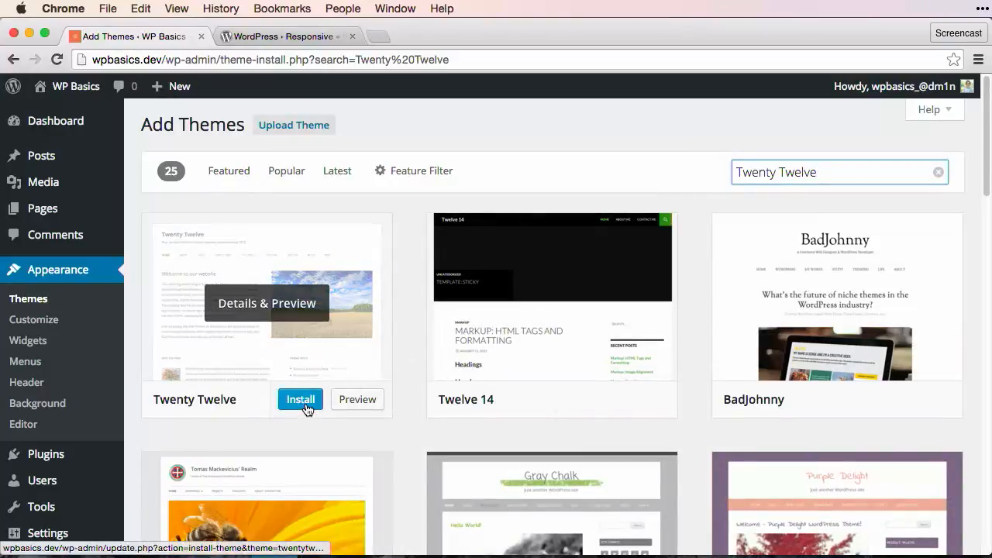
click(301, 400)
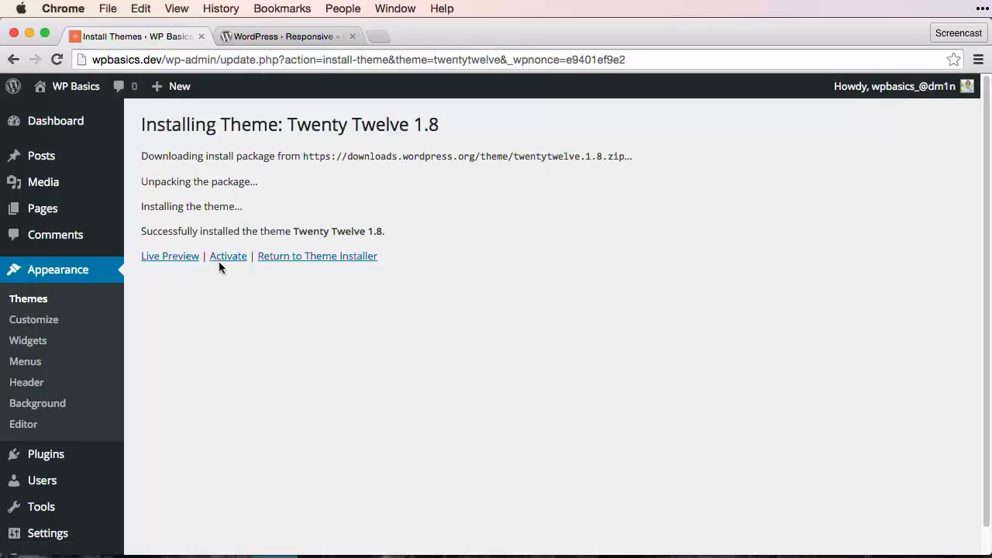
Open the live preview of the installed Twenty Twelve theme and look over the home page
click(176, 257)
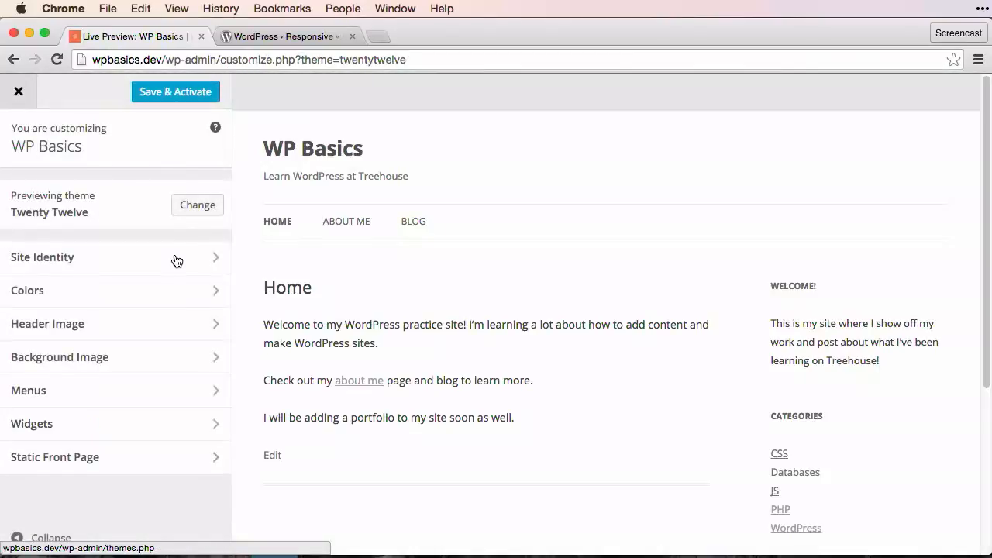
scroll(401, 336, down, 5)
scroll(401, 336, up, 5)
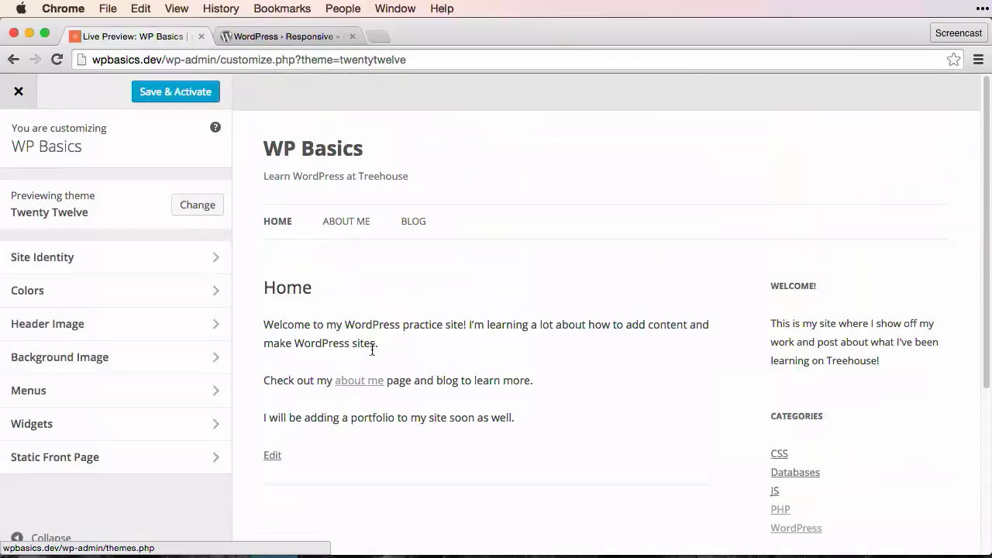
Assign Main Menu to the theme's Primary Menu location
click(150, 391)
click(92, 196)
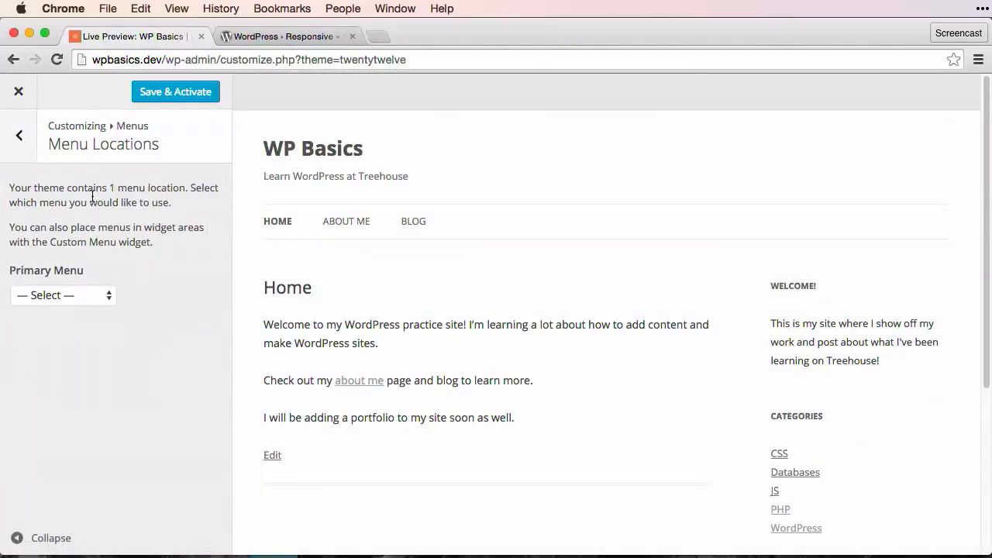
click(72, 288)
click(78, 310)
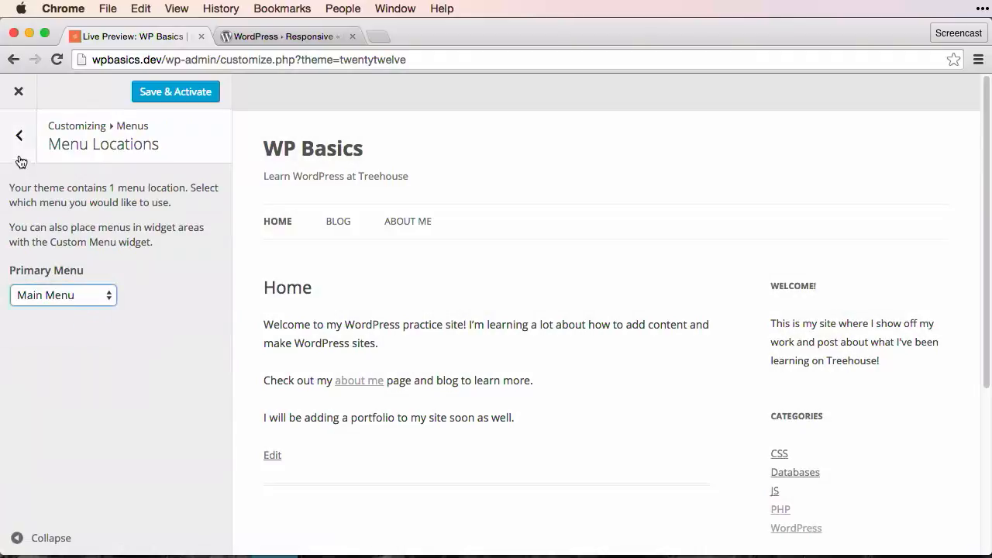
click(19, 155)
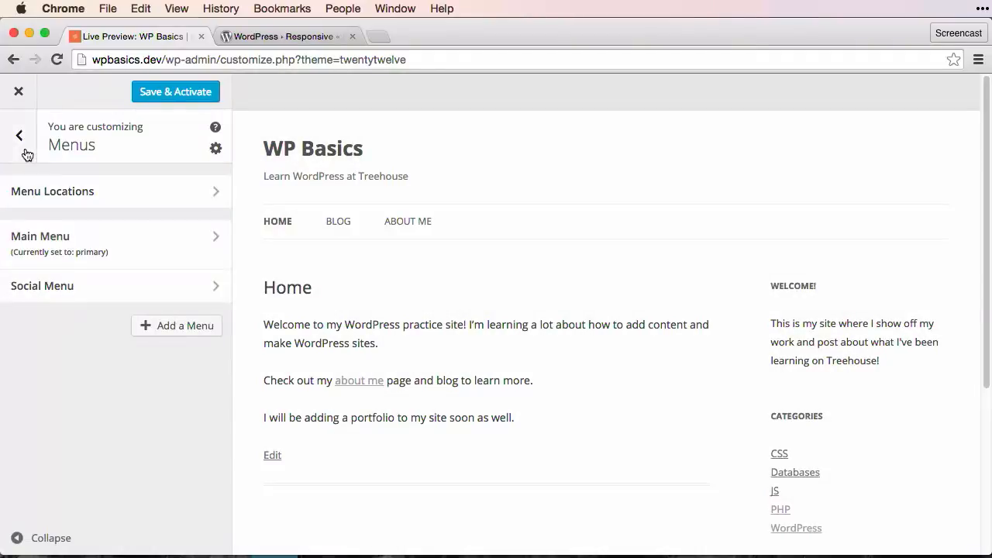
Check the widget areas Twenty Twelve offers, and save and activate the theme
click(26, 155)
click(111, 425)
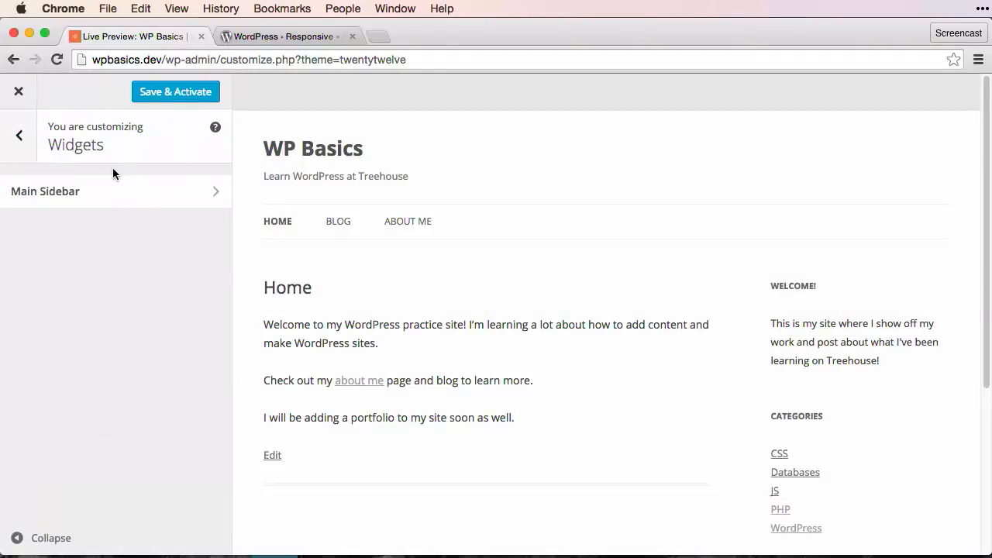
click(114, 188)
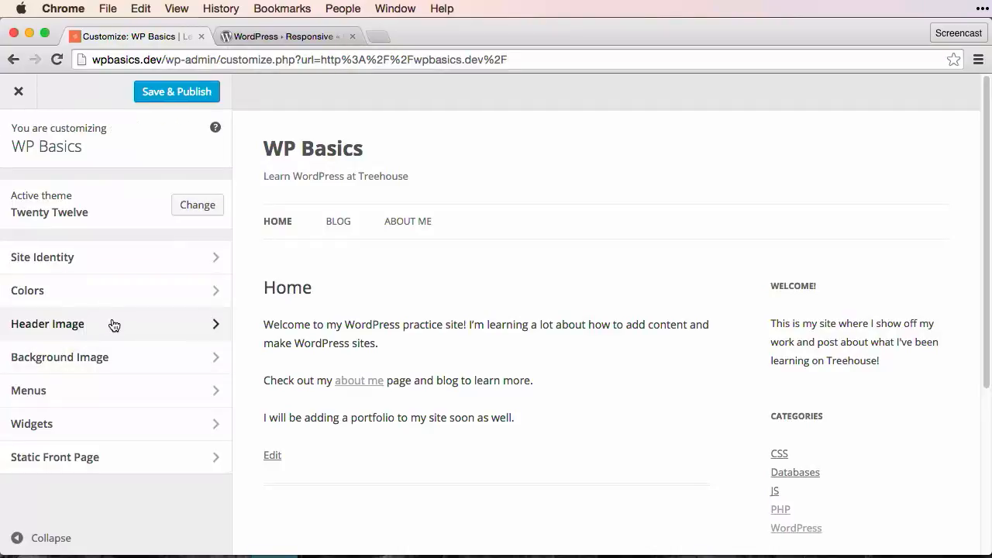
Upload header-twenty-twelve.png from the WordPress Basics folder to the media library as a new header image
click(112, 323)
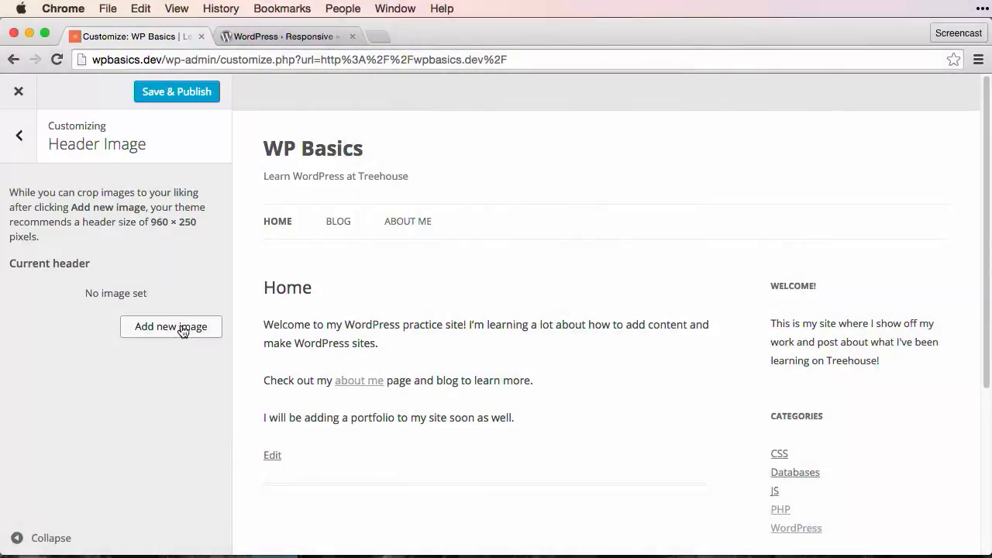
click(182, 331)
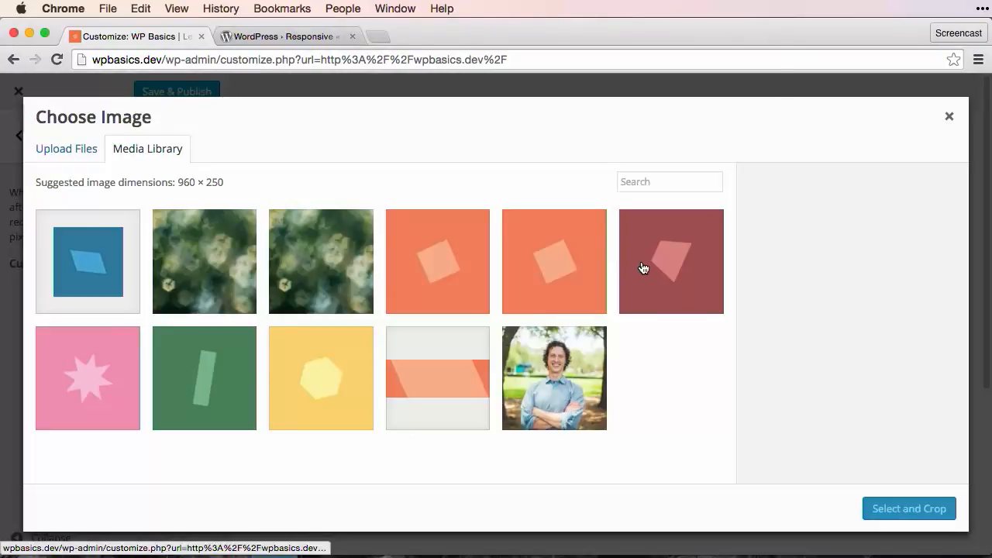
key(super+Tab)
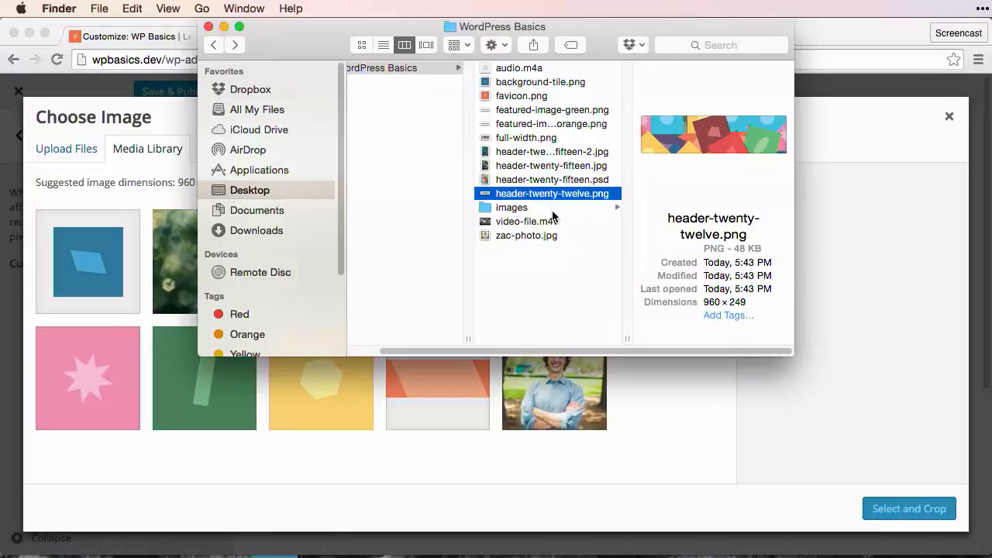
drag(559, 198, 163, 310)
click(187, 206)
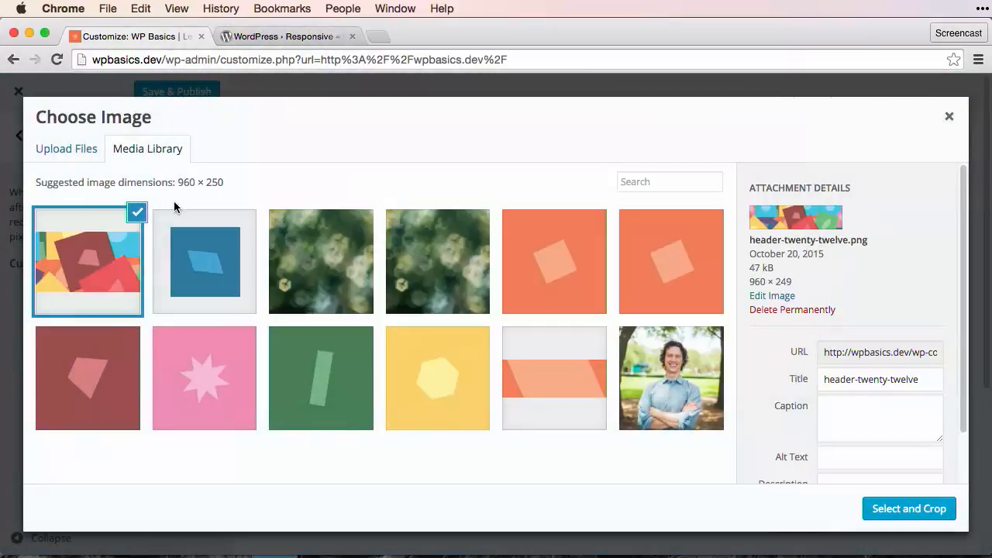
Apply the uploaded image as the site's header through the select-and-crop process, and publish the changes
scroll(864, 457, down, 2)
click(892, 508)
click(913, 510)
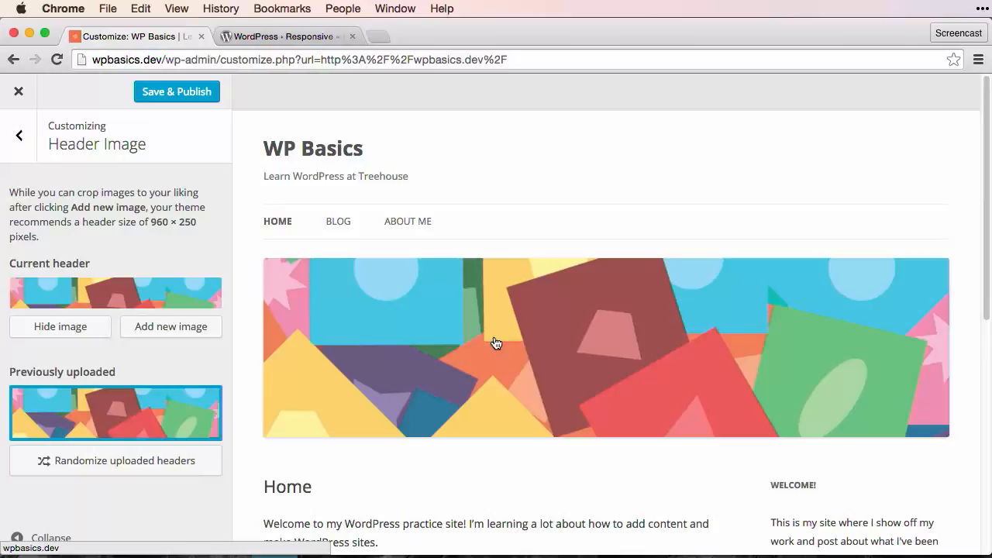
click(17, 138)
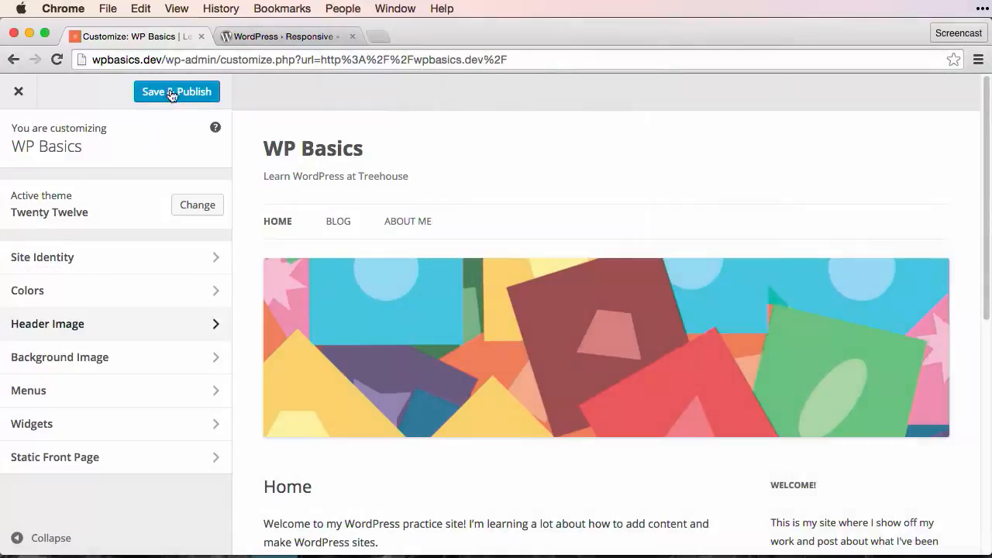
click(172, 94)
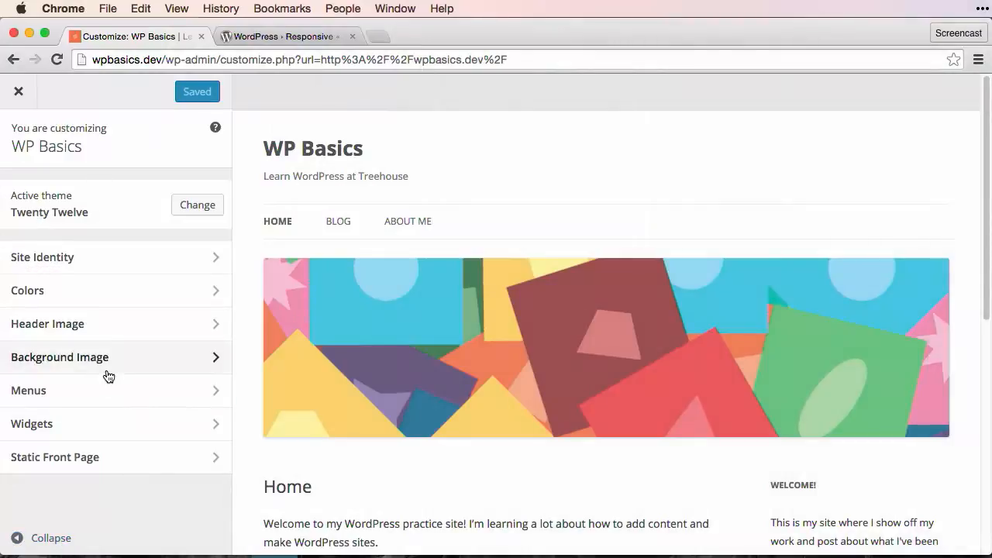
Review the saved header image settings and leave the customizer to view the site's front end
click(113, 334)
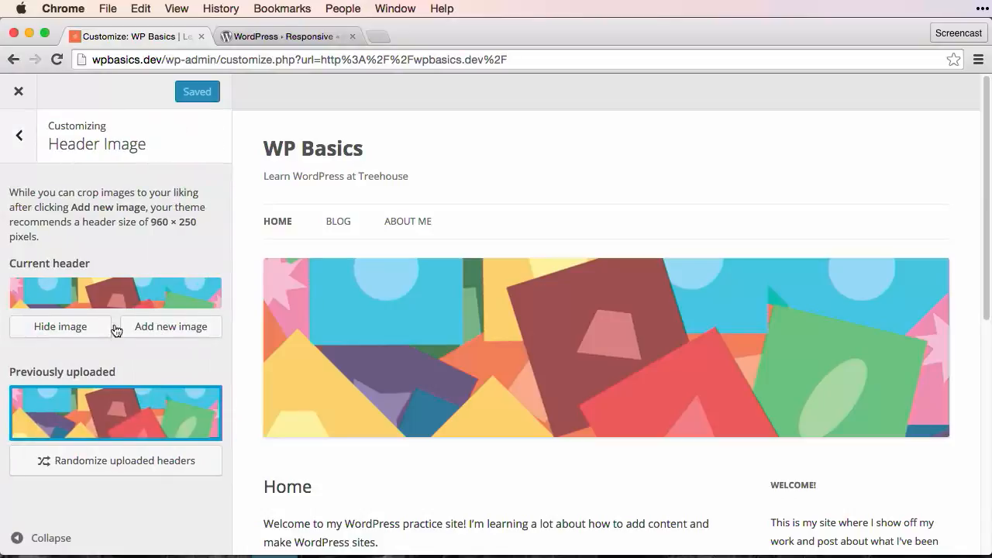
click(14, 161)
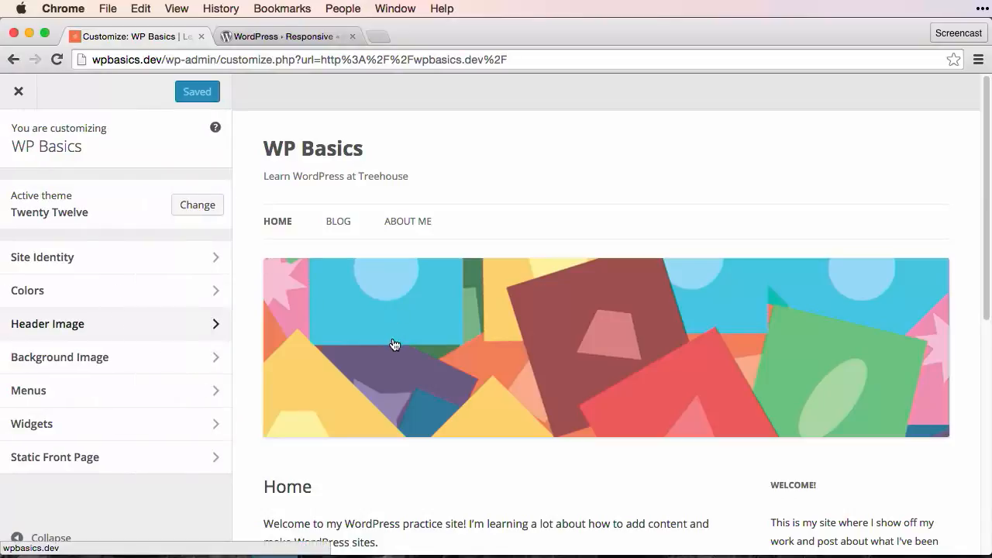
click(18, 92)
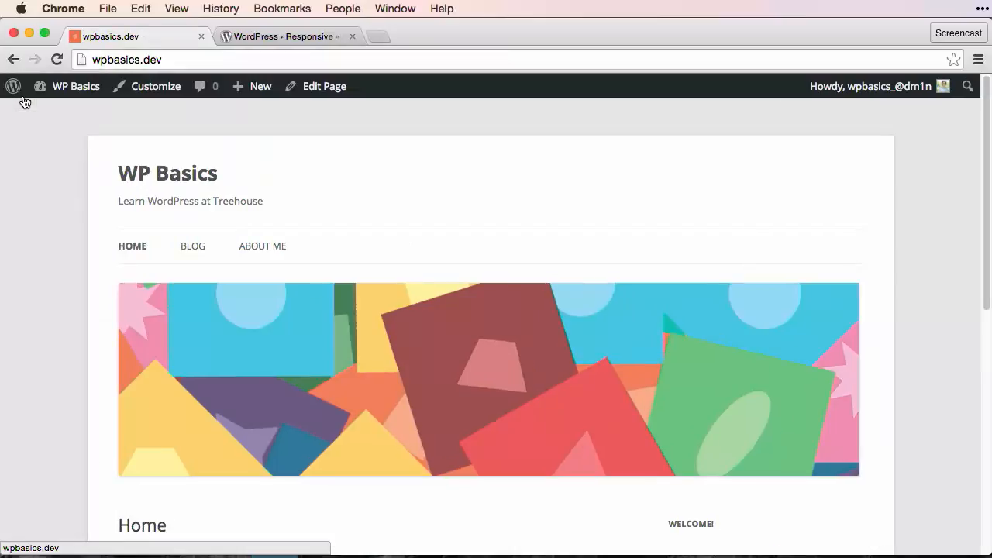
Open the Home page for editing and examine the page templates available under Page Attributes
click(325, 87)
scroll(388, 248, down, 5)
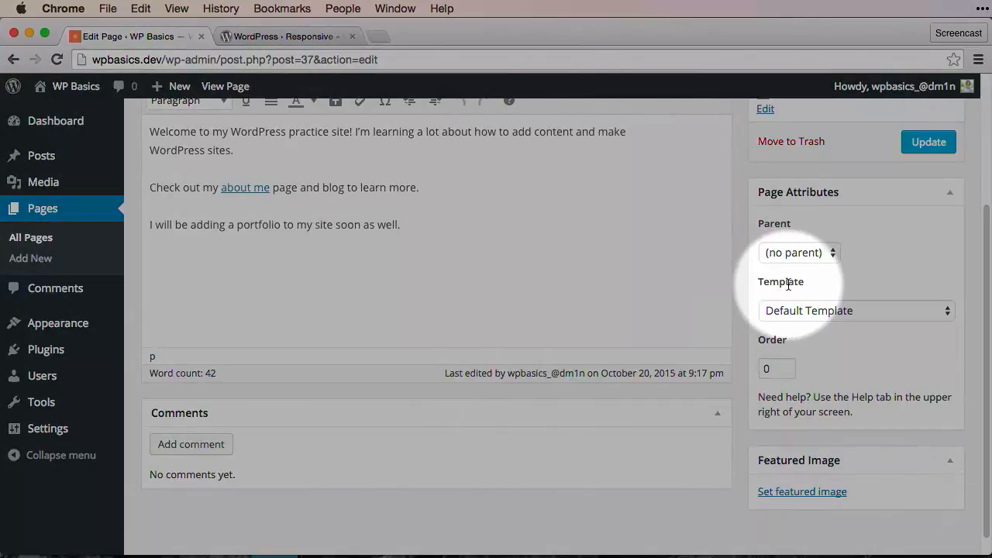
click(789, 310)
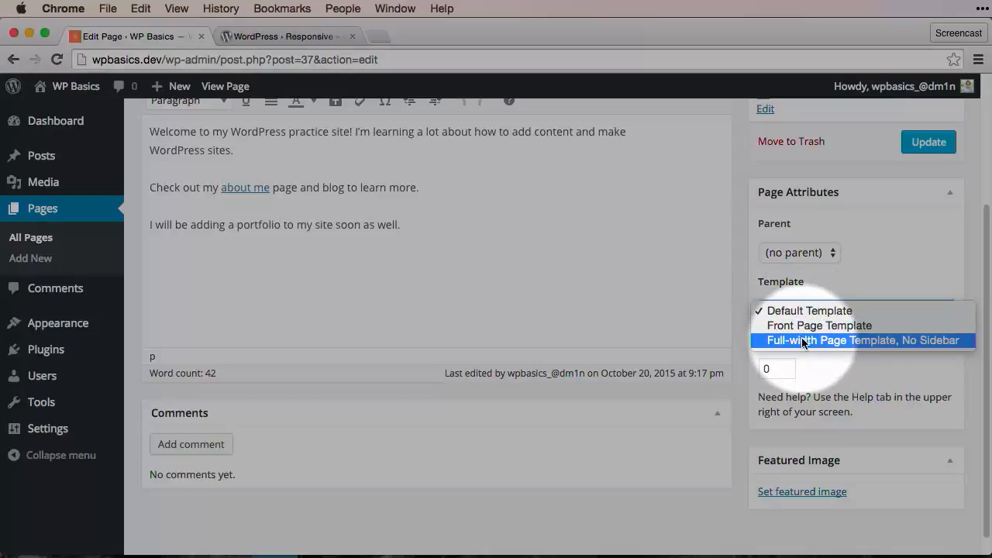
click(806, 326)
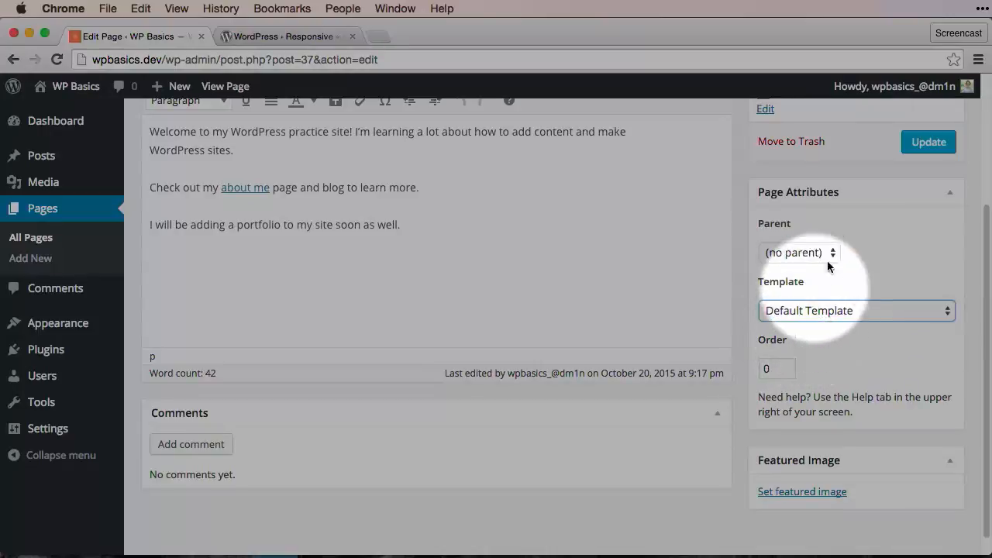
Update the Home page with the Front Page Template and view the resulting page on the site
click(922, 148)
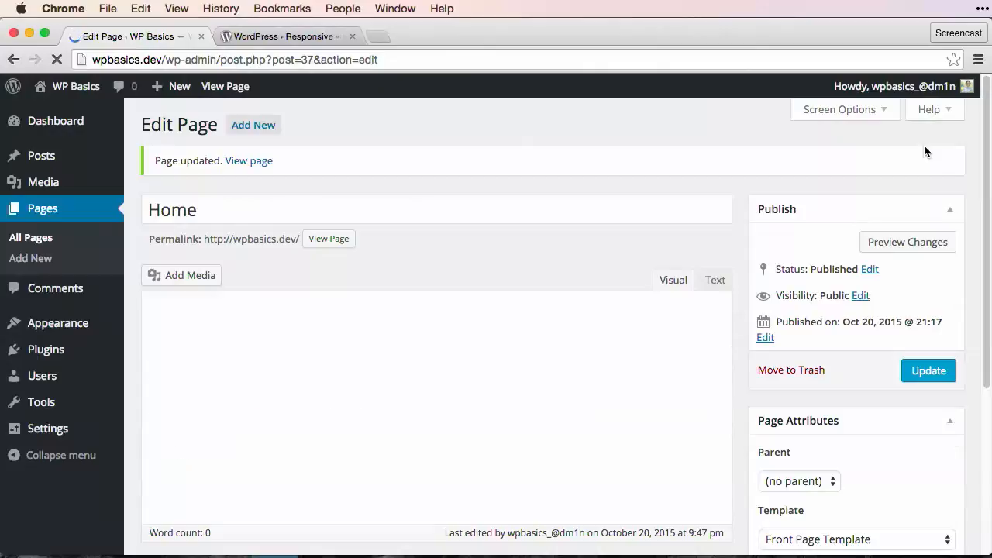
click(225, 86)
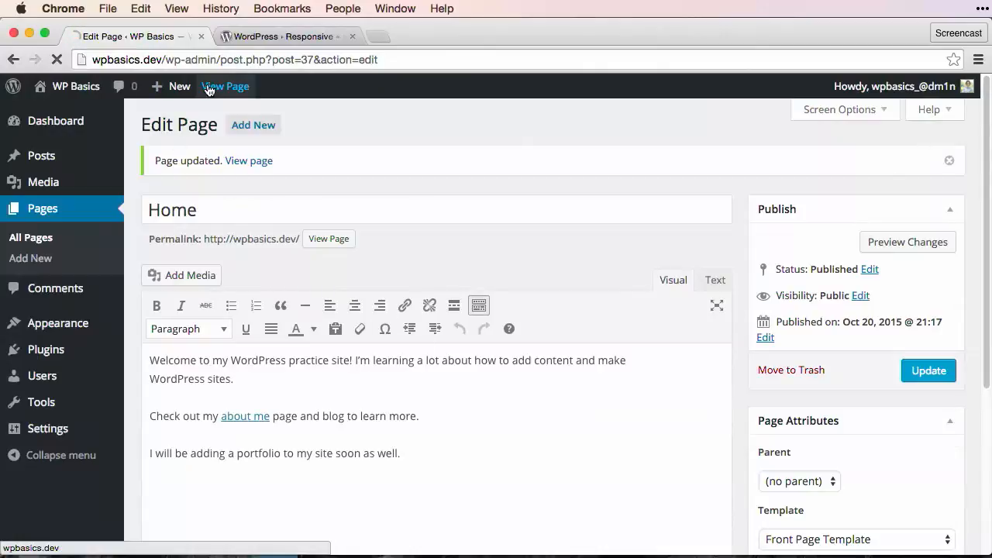
scroll(27, 445, down, 5)
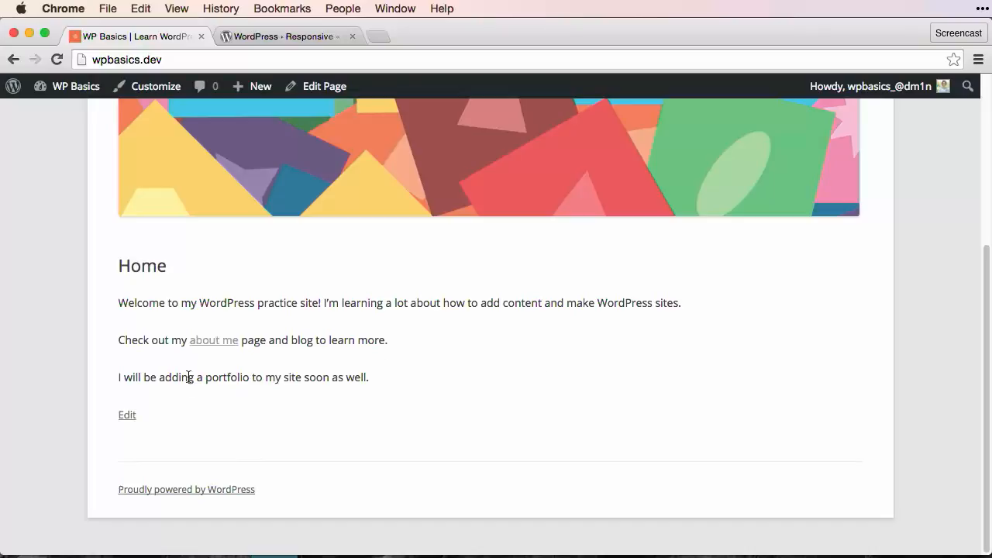
In the customizer's widget settings, add a Text widget to the First Front Page Widget Area
click(151, 86)
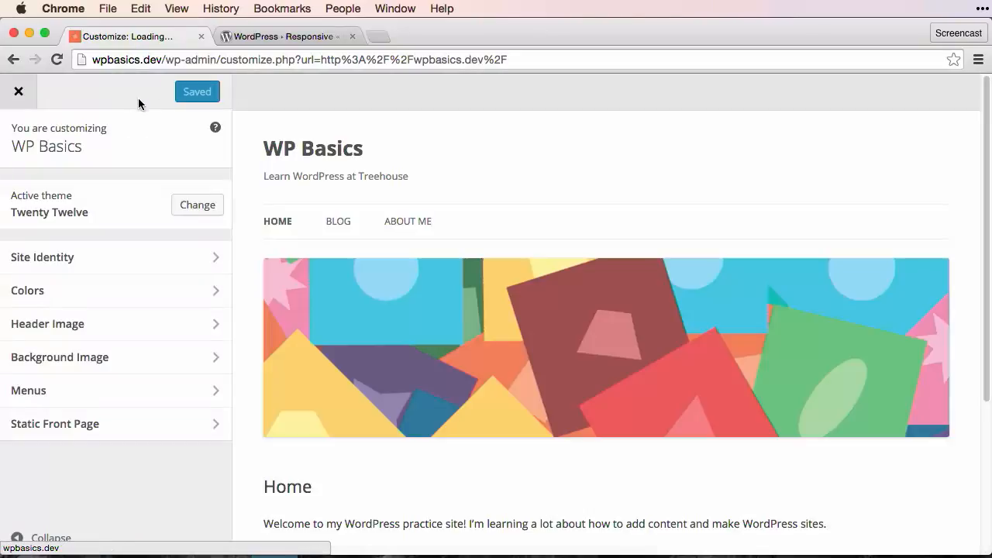
click(85, 421)
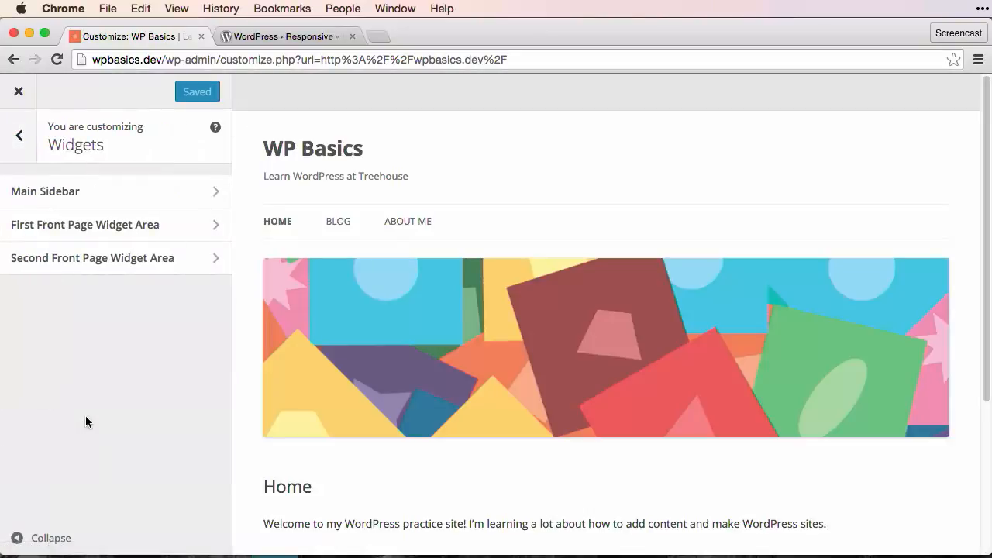
scroll(362, 324, down, 5)
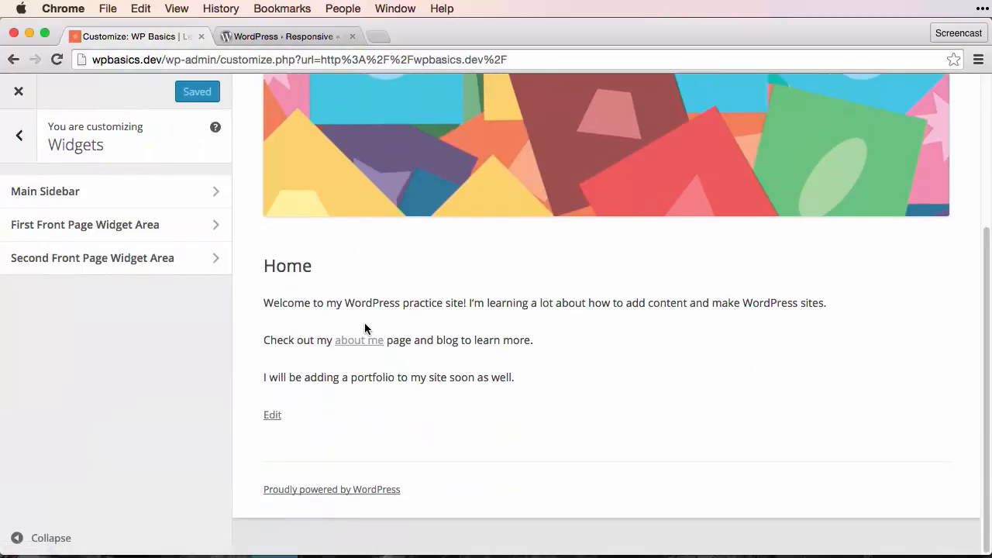
click(85, 235)
click(187, 231)
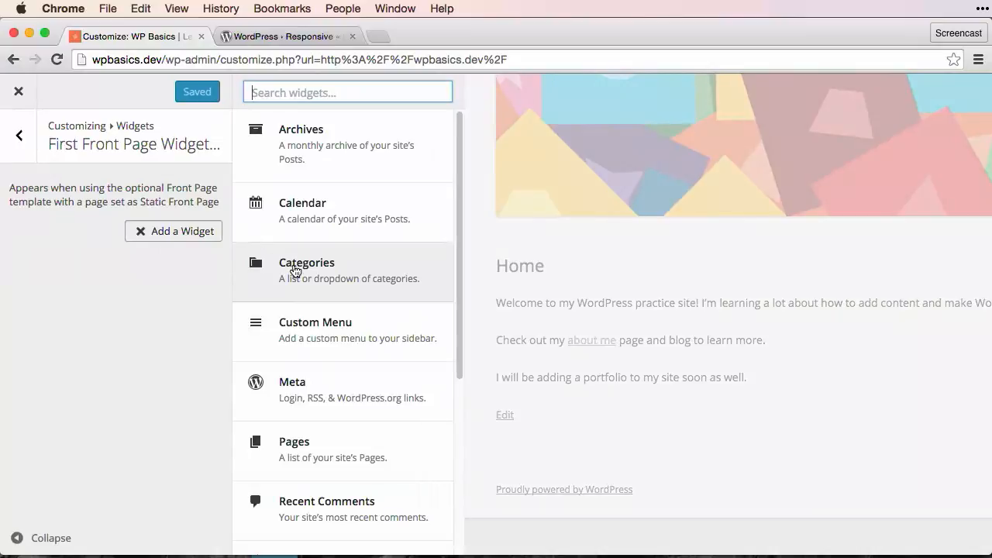
scroll(293, 269, down, 5)
click(271, 512)
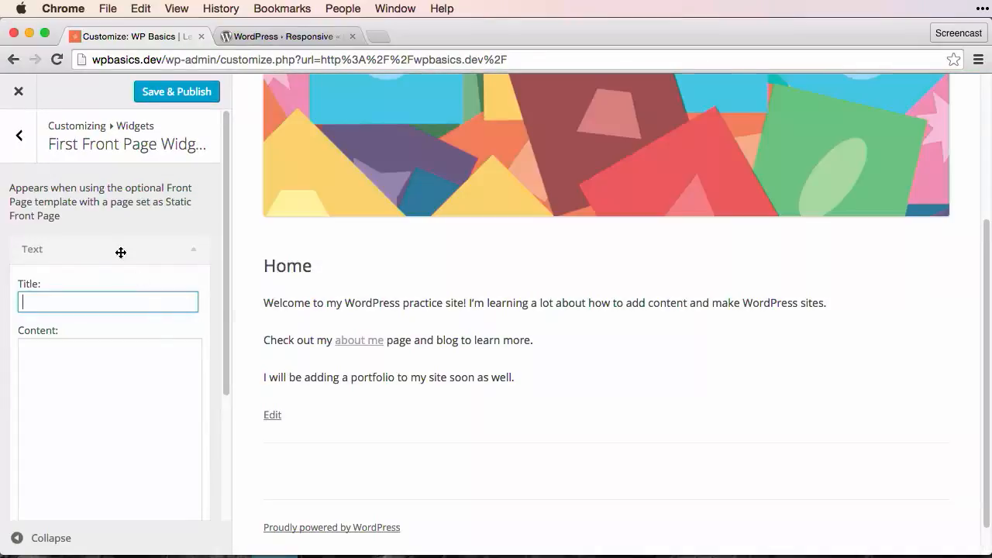
Title the text widget "About Me" and set its content to "I am a WordPress Teacher at Treehouse :)"
text(About )
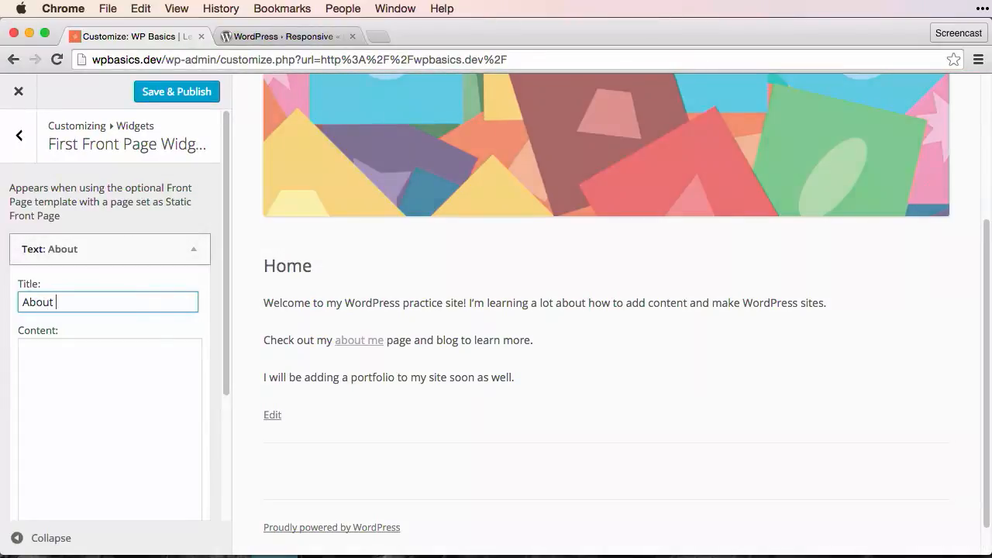
text(Me)
key(Tab)
text(I am a WordPress Teacher at Treehouse :))
scroll(49, 256, down, 1)
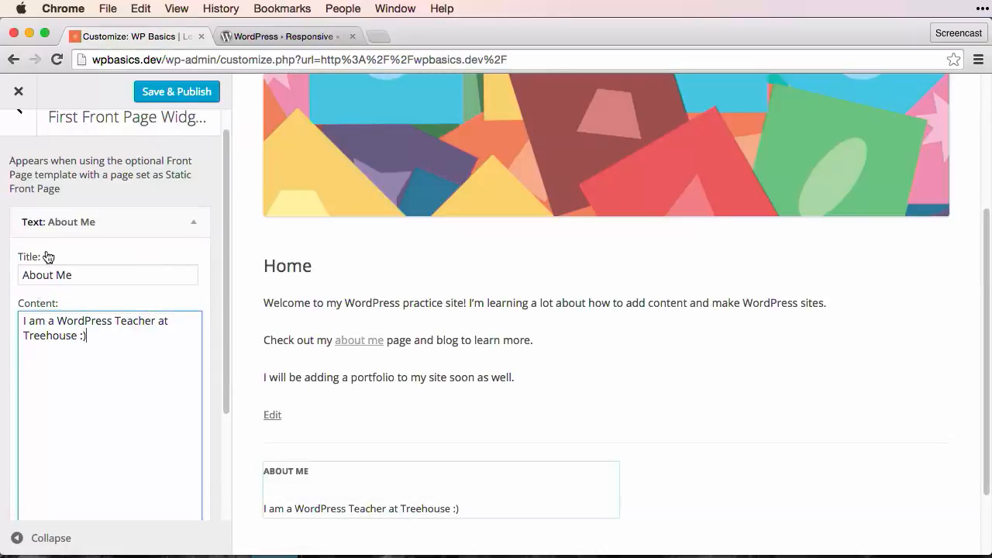
Add a Text widget to the Second Front Page Widget Area
click(21, 134)
click(108, 263)
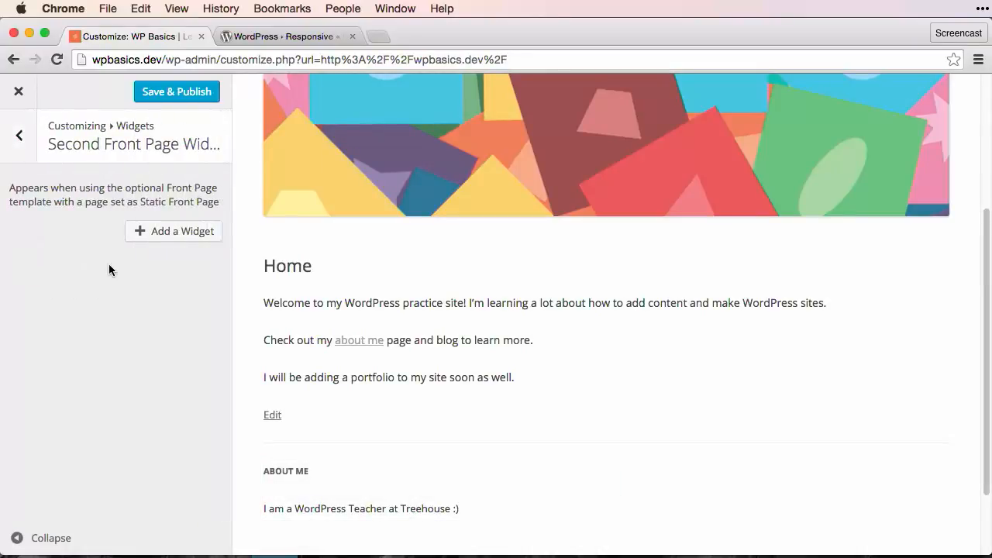
click(164, 234)
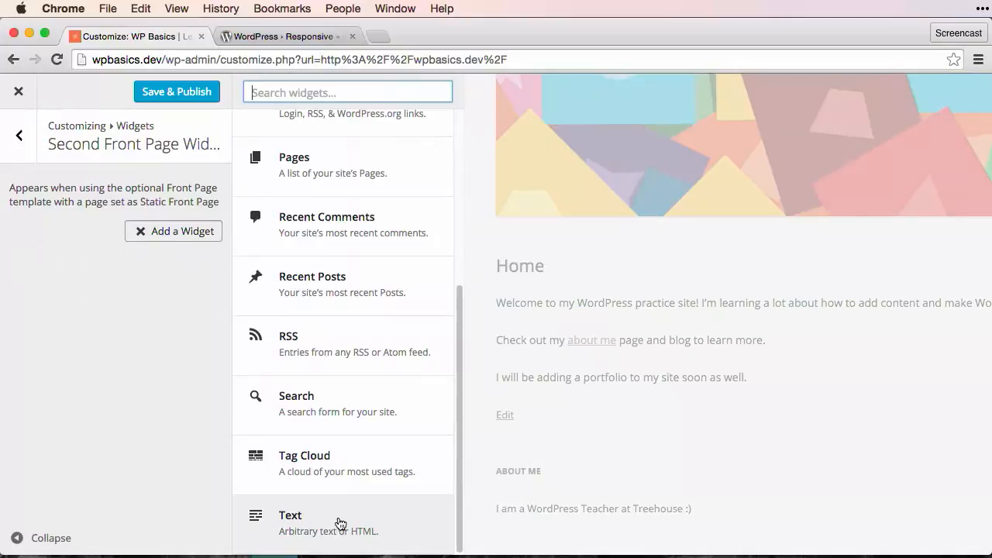
click(339, 524)
Title the second text widget "More Info" with the content "Want to learn more about me? Here's some information..."
text(More Info)
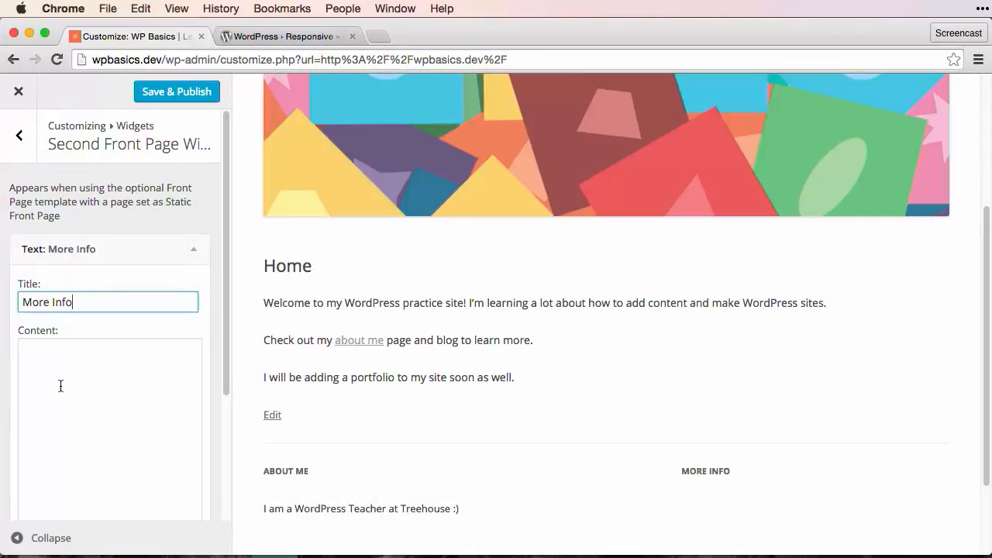
click(61, 386)
text(Want to lea)
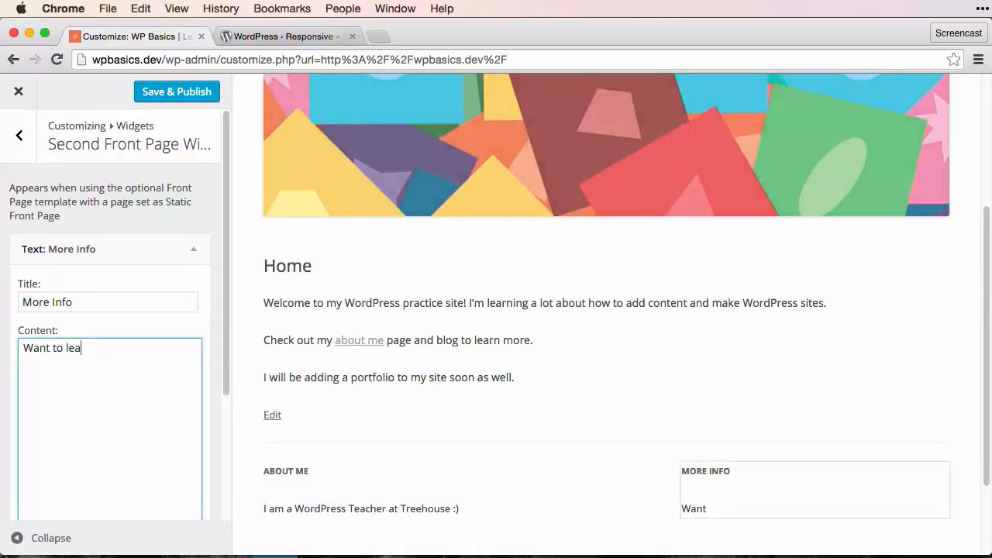
text(rn more about me?)
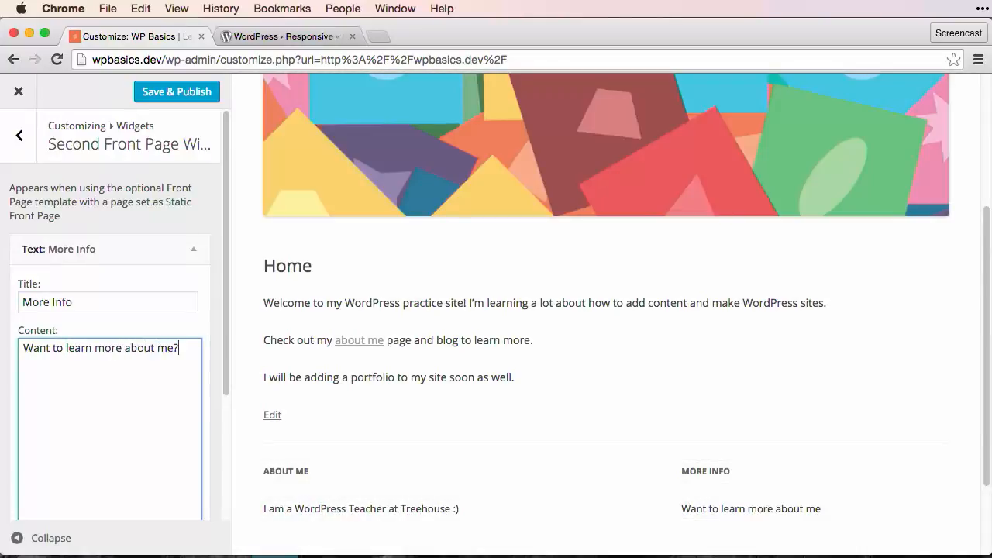
text( Here's some information...)
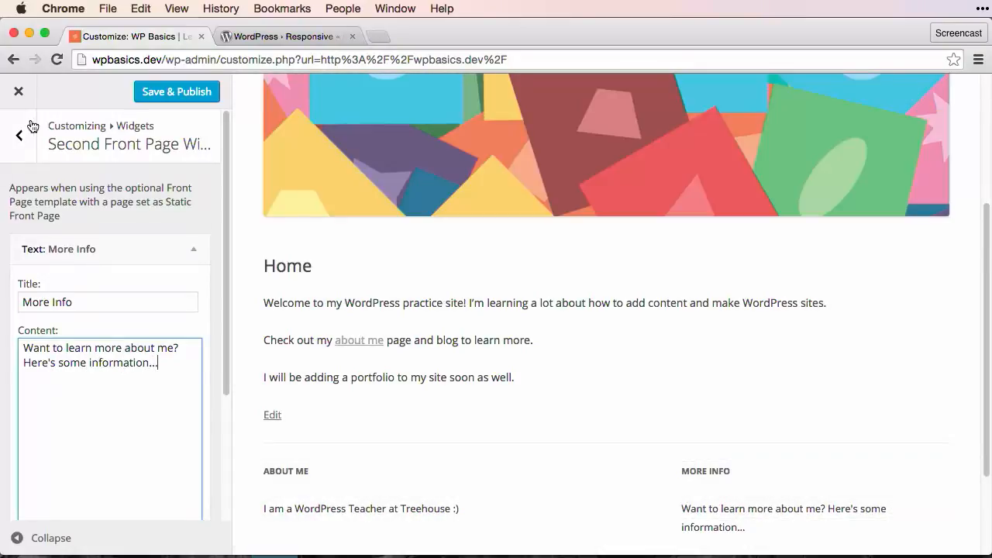
Save and publish the widget changes, leave the customizer, and review the home page on the live site
click(18, 135)
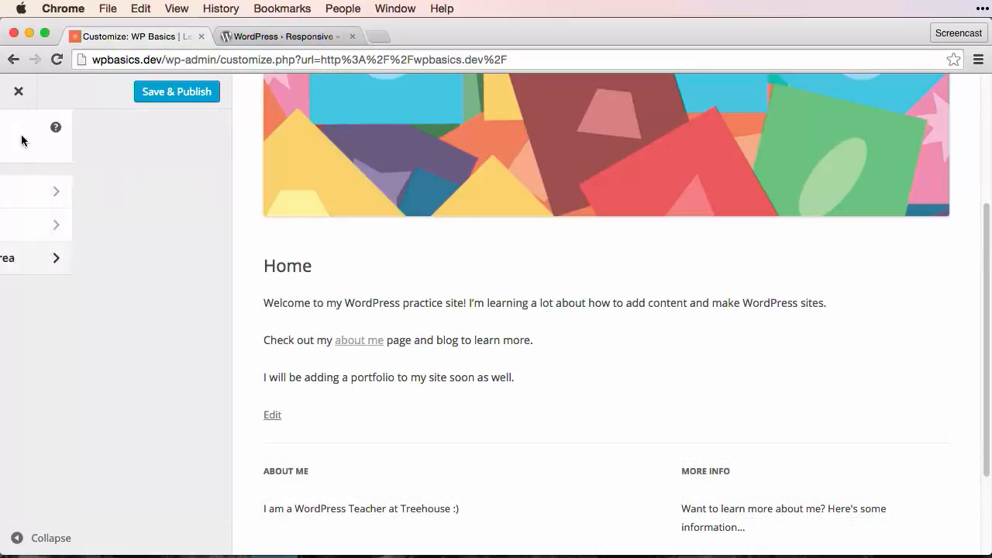
scroll(604, 358, down, 3)
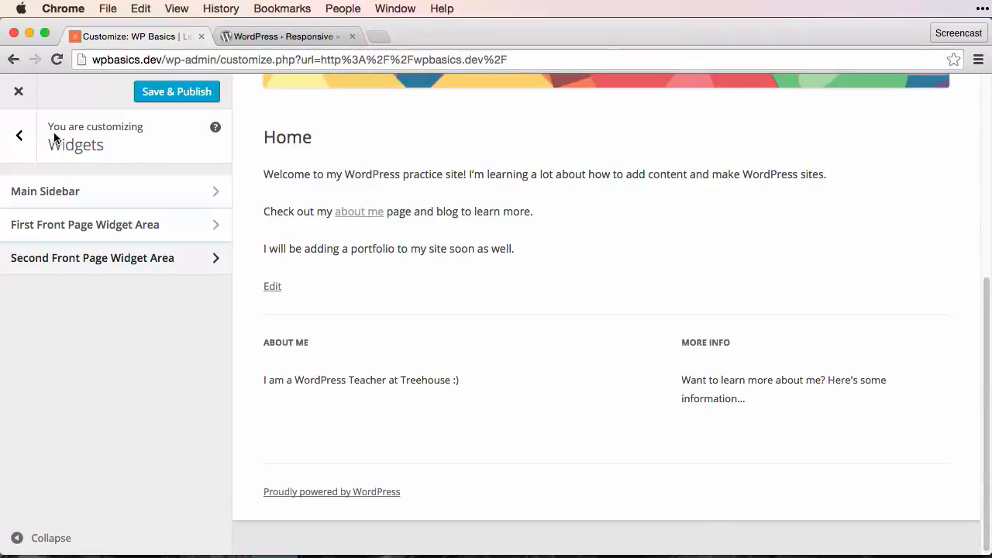
click(26, 146)
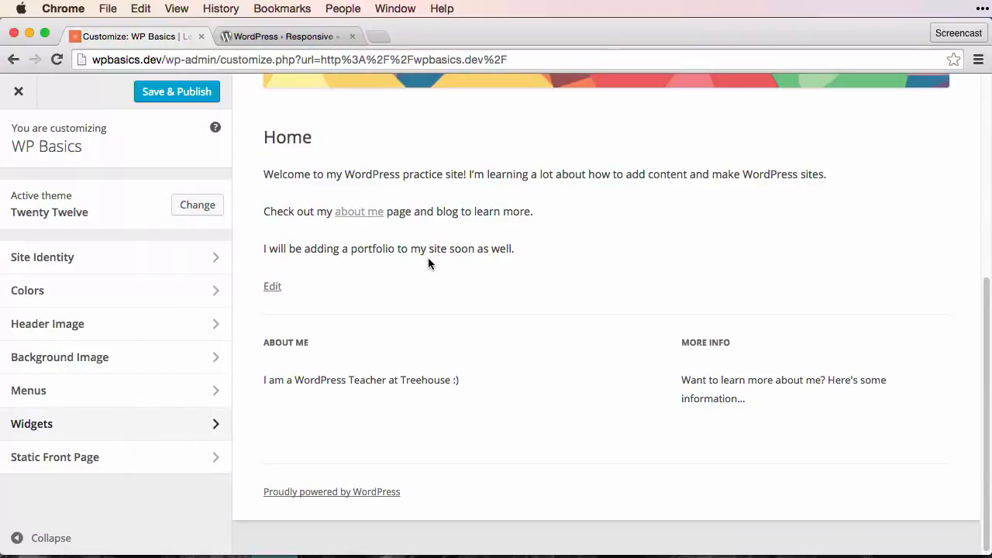
click(176, 92)
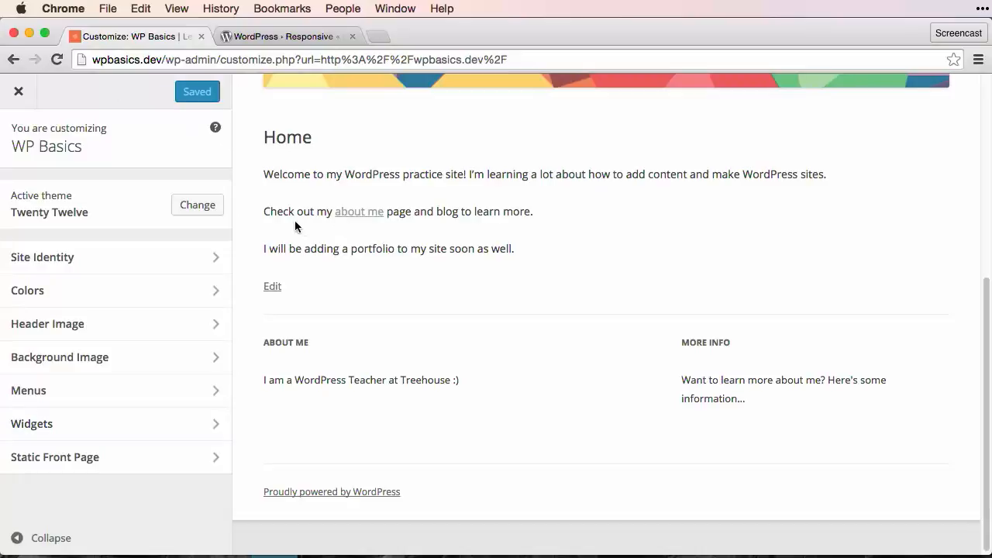
click(17, 91)
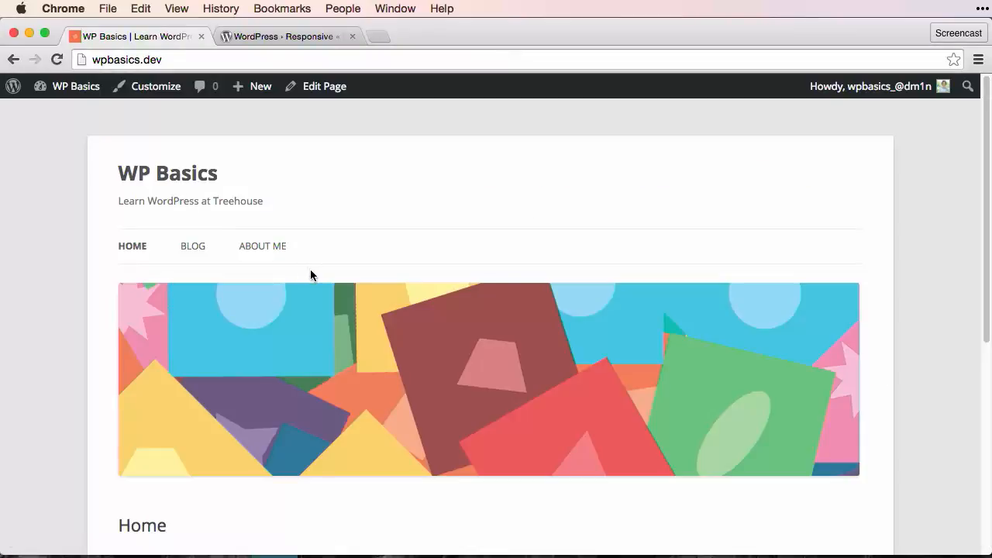
scroll(310, 275, down, 5)
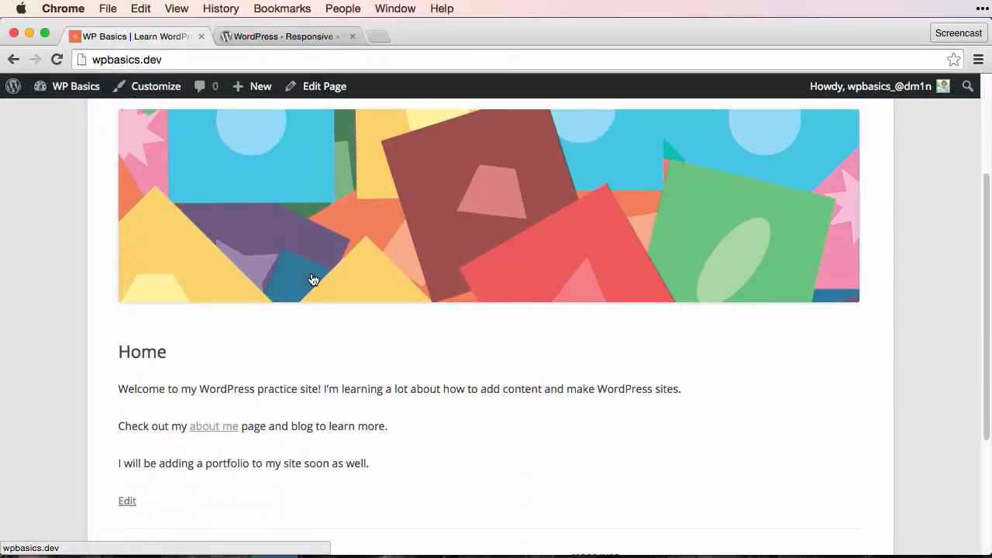
scroll(313, 279, up, 5)
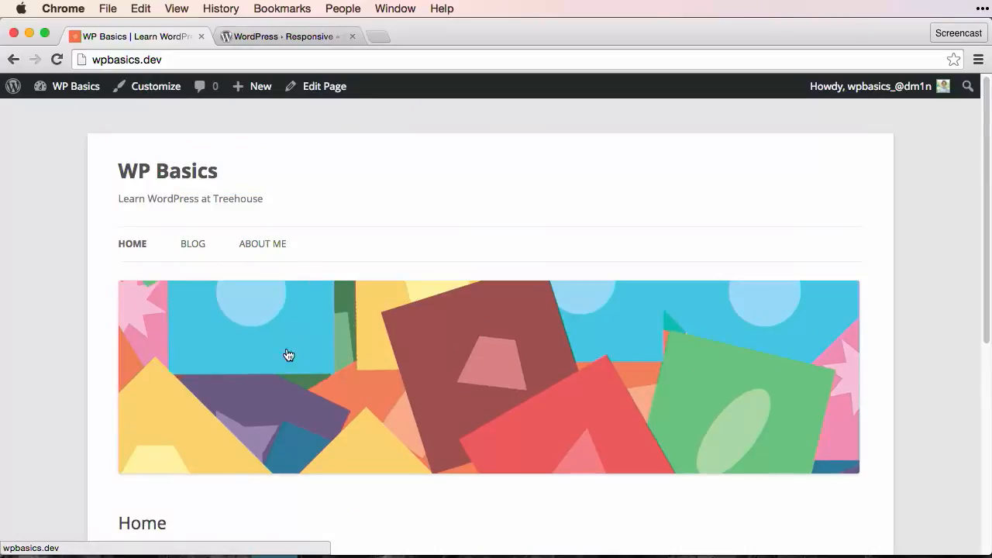
scroll(303, 357, down, 10)
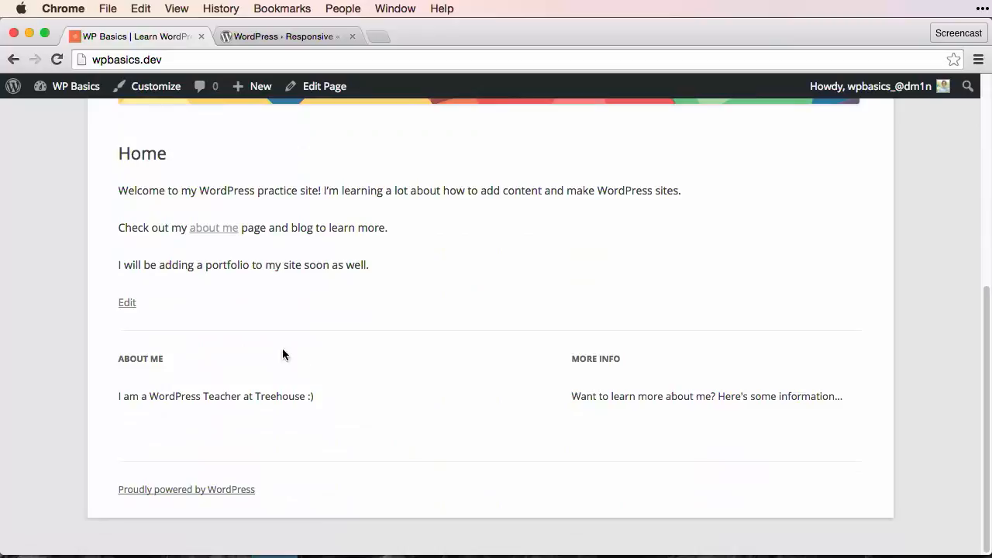
scroll(510, 419, up, 10)
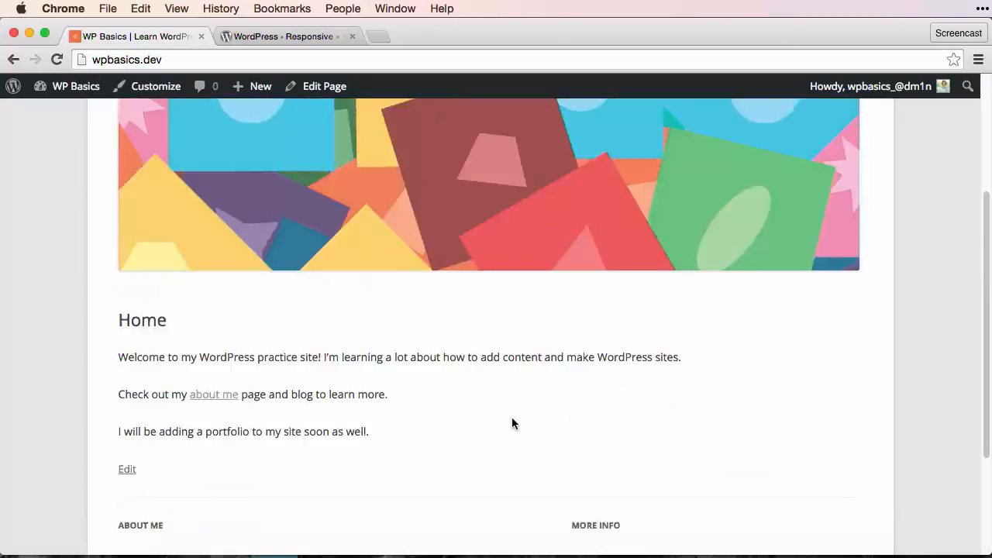
Check which menu is assigned to the theme's Primary Menu location in the customizer, keep Main Menu, and return to the site
click(155, 91)
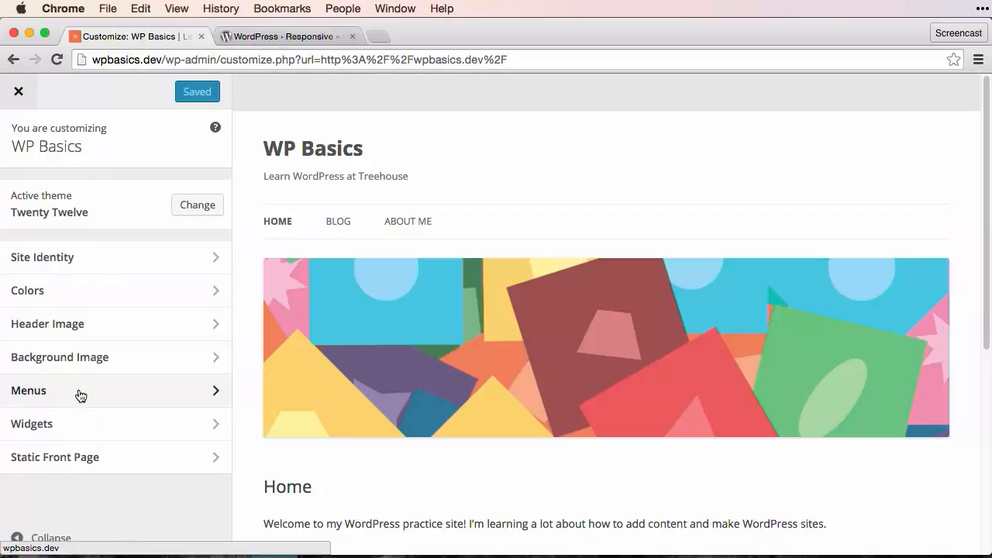
click(81, 392)
click(99, 200)
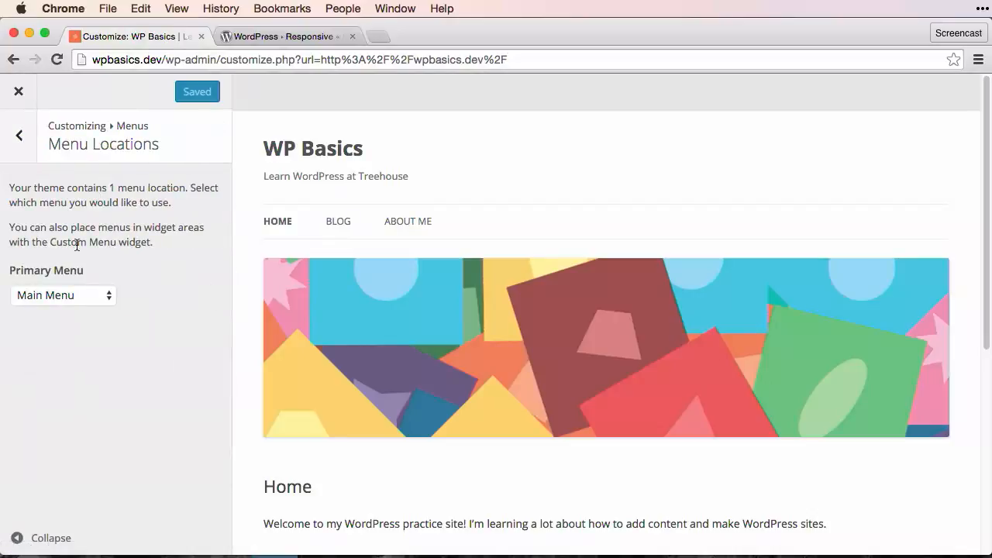
click(49, 296)
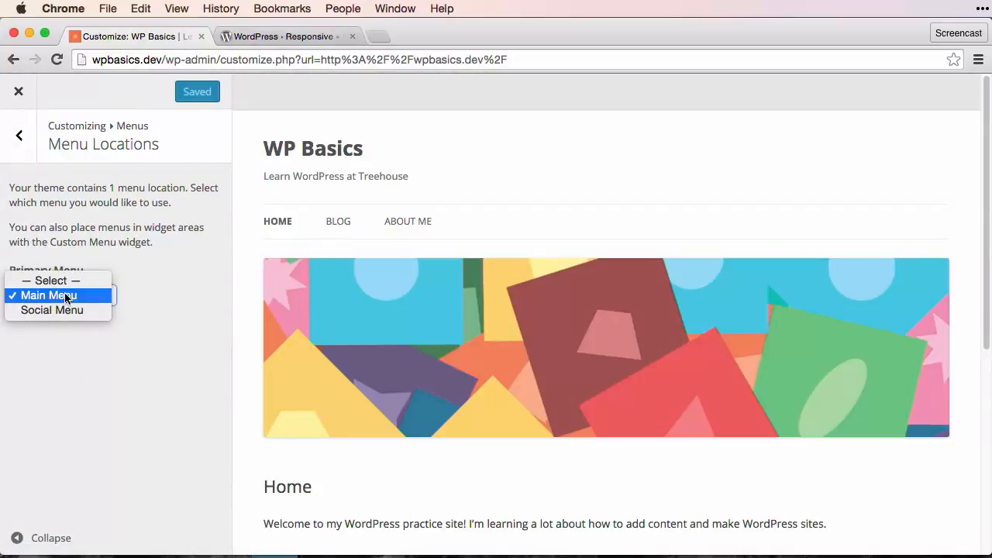
click(48, 296)
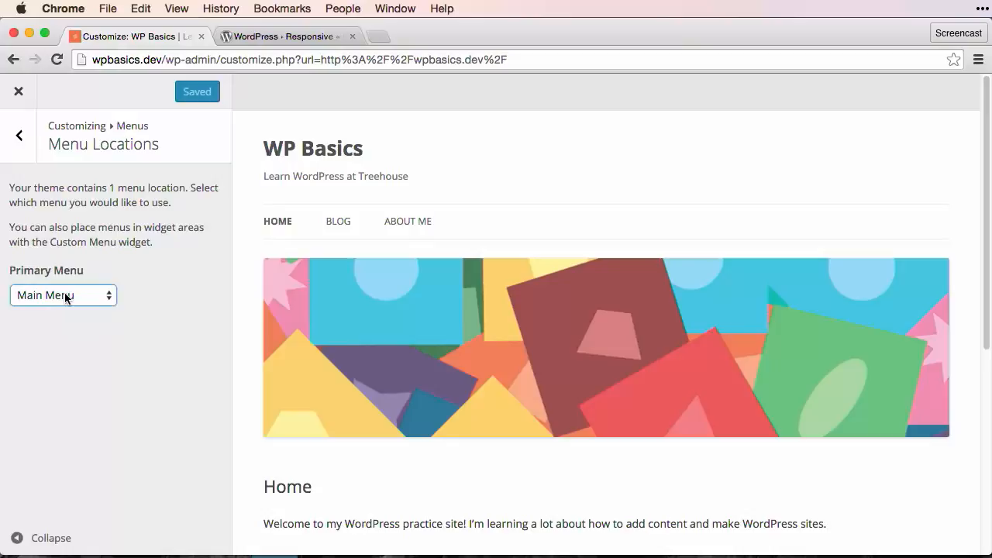
click(16, 151)
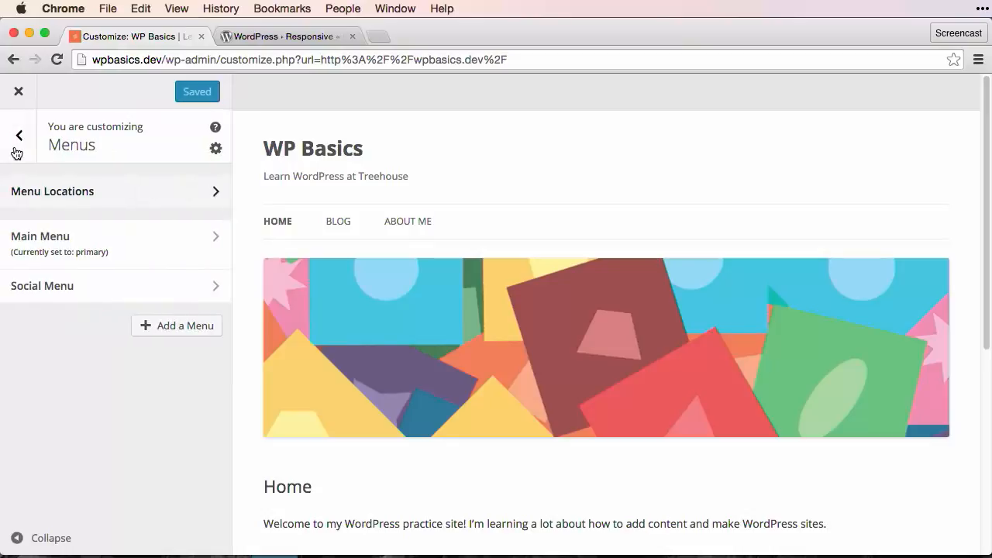
click(17, 95)
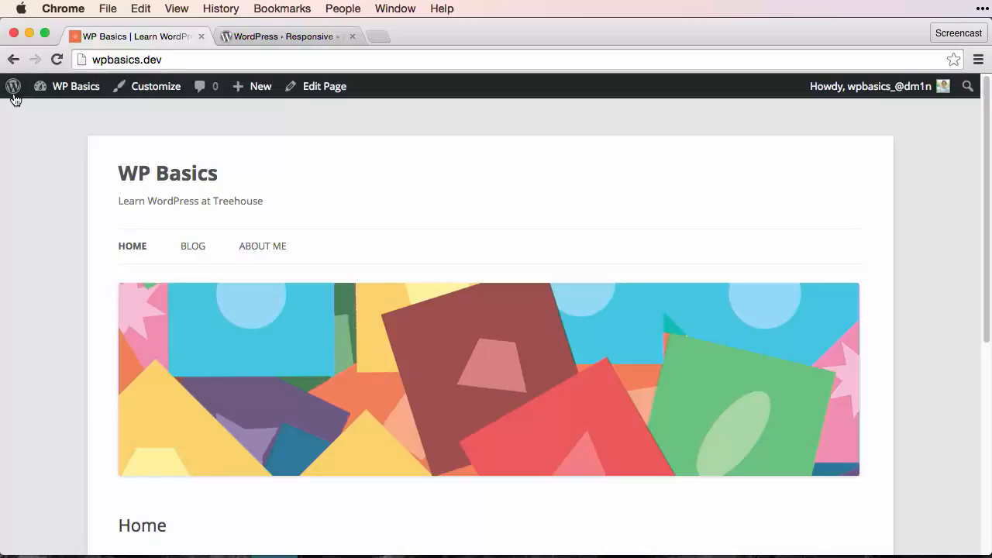
Switch to the WordPress.org Theme Directory and browse the themes found for "Responsive"
click(268, 37)
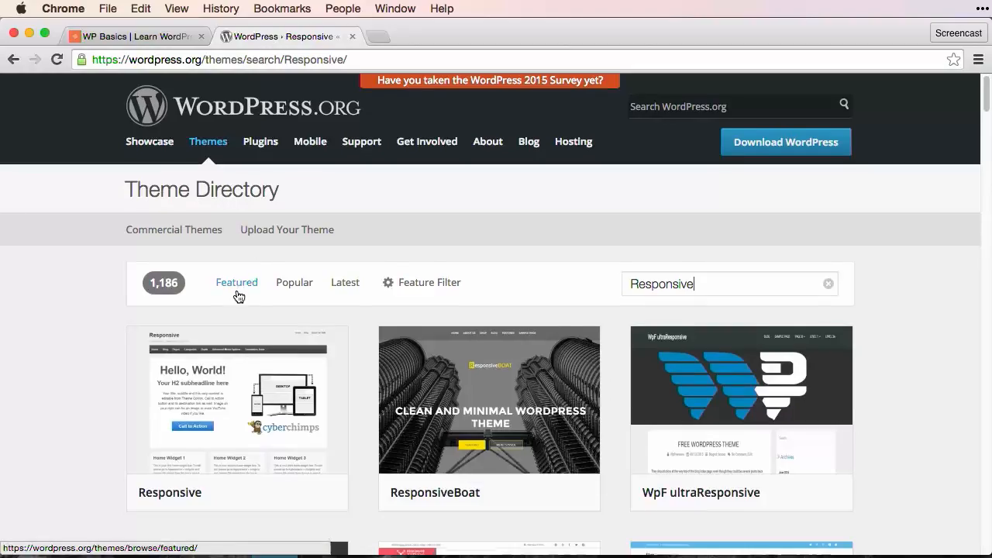
scroll(236, 295, down, 6)
scroll(239, 295, down, 5)
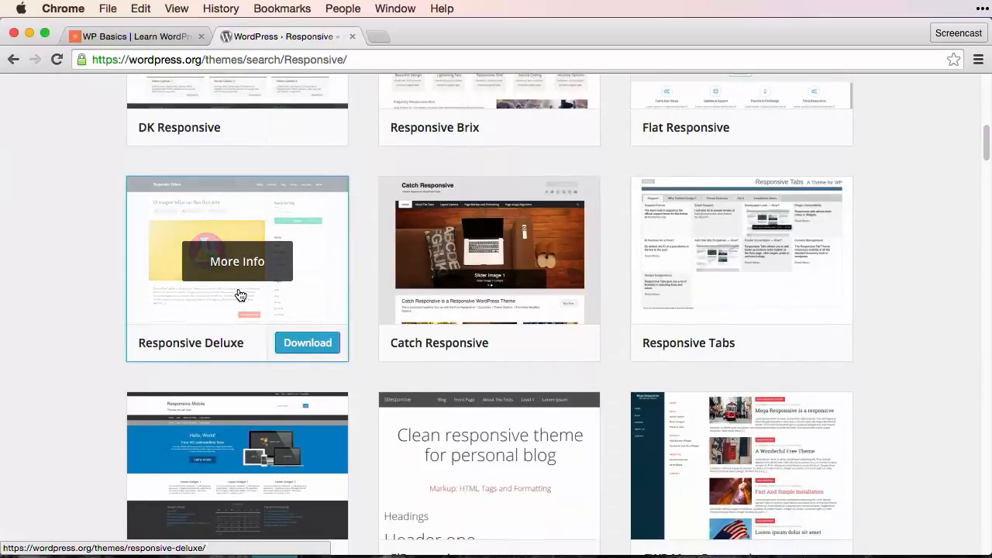
scroll(237, 295, down, 2)
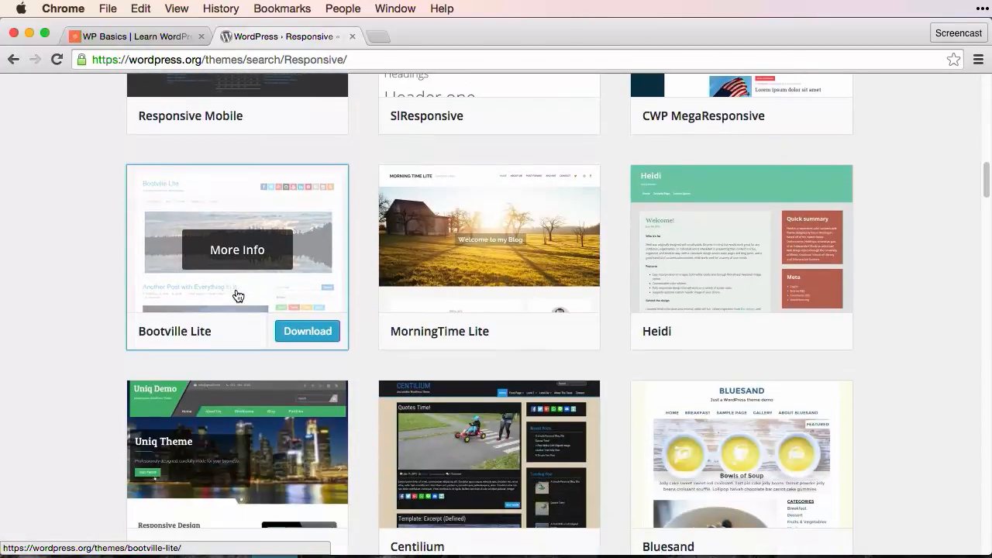
scroll(239, 293, down, 1)
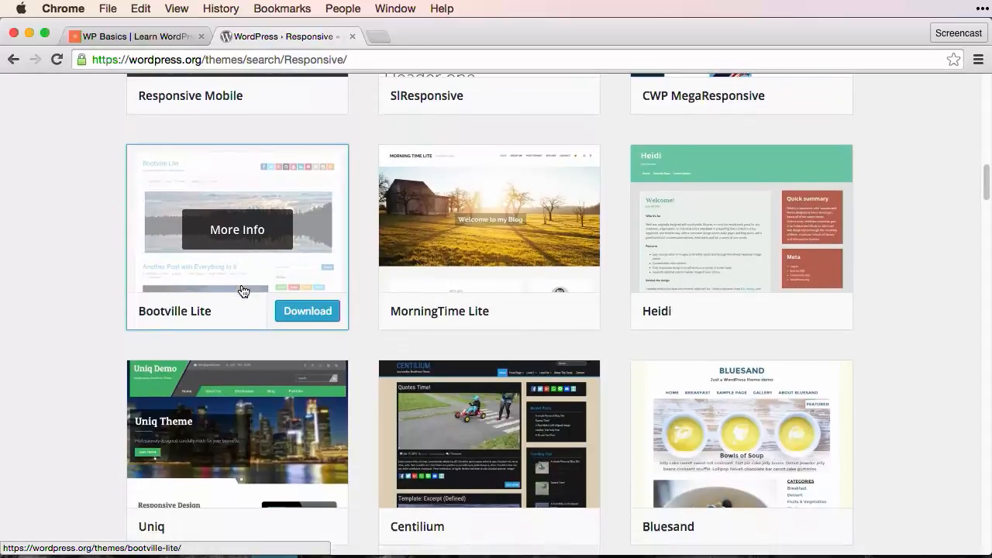
View the details page of the Uniq theme and review its description, tags, ratings and support options
scroll(242, 291, down, 1)
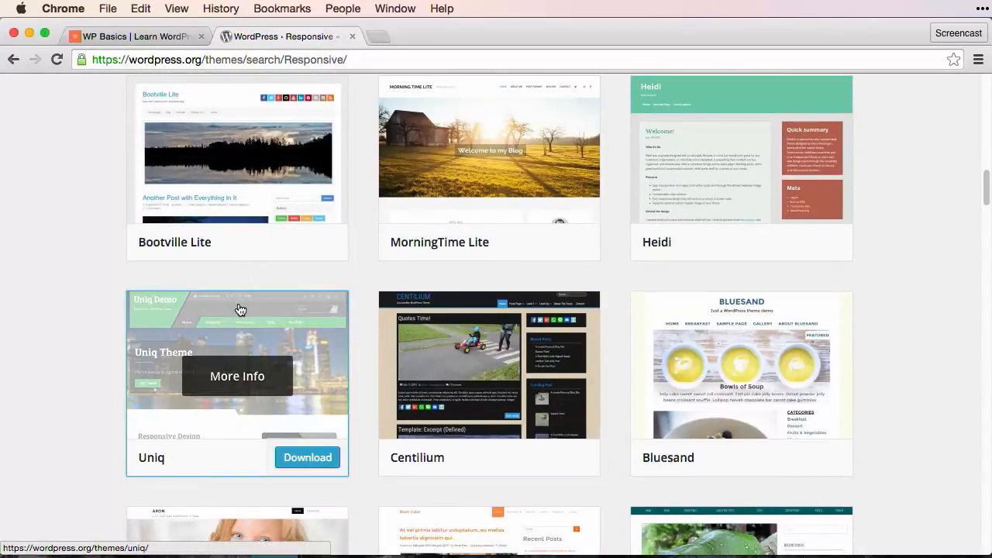
scroll(237, 310, down, 1)
click(234, 315)
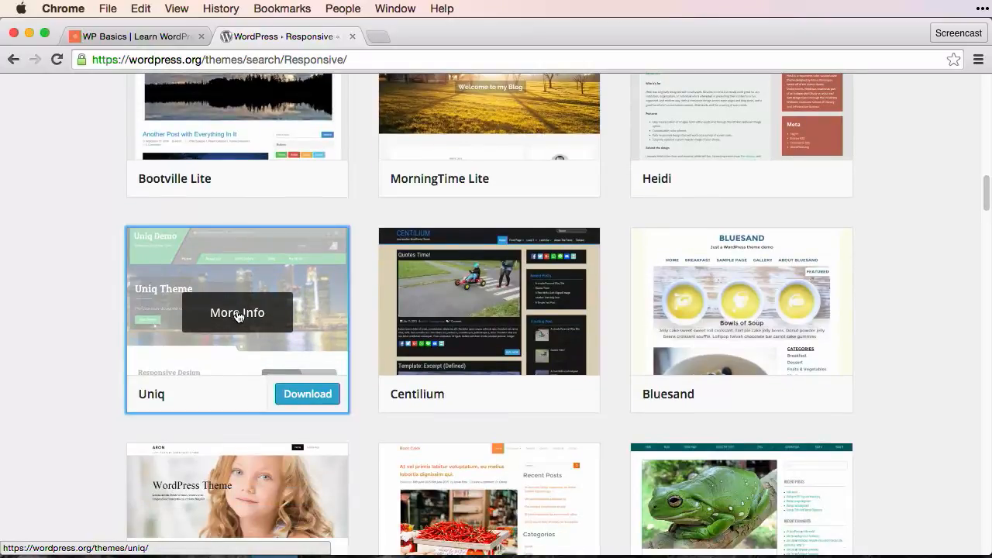
scroll(246, 306, down, 5)
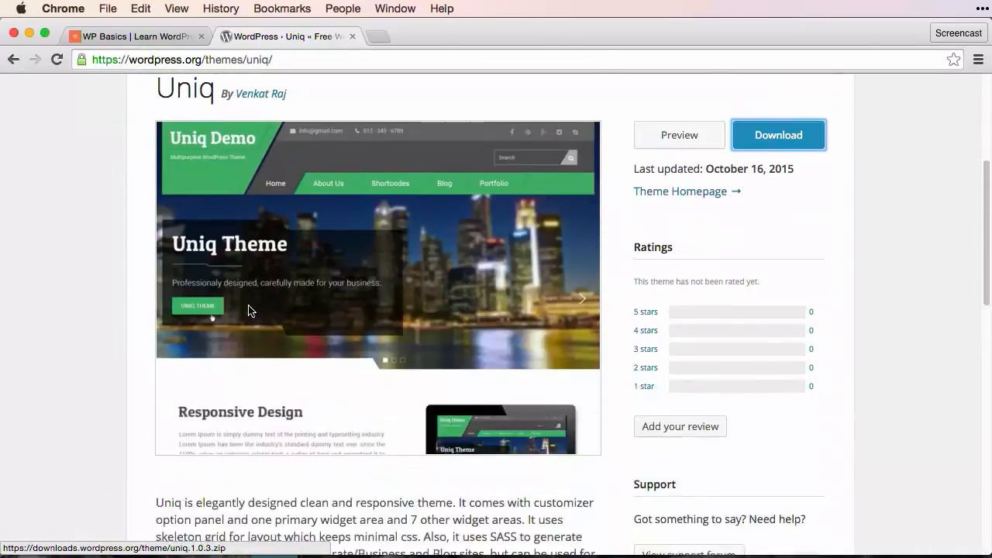
scroll(248, 310, down, 1)
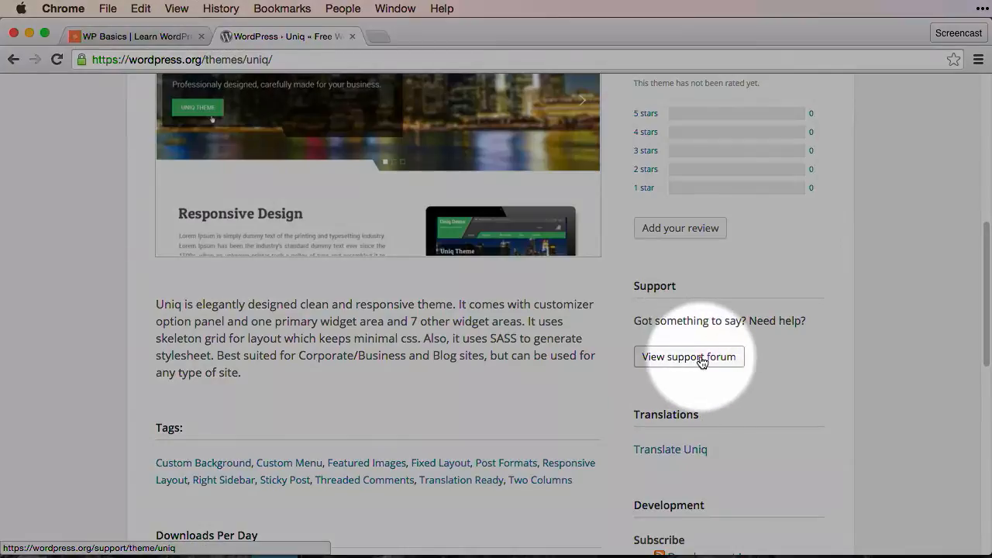
scroll(696, 363, up, 5)
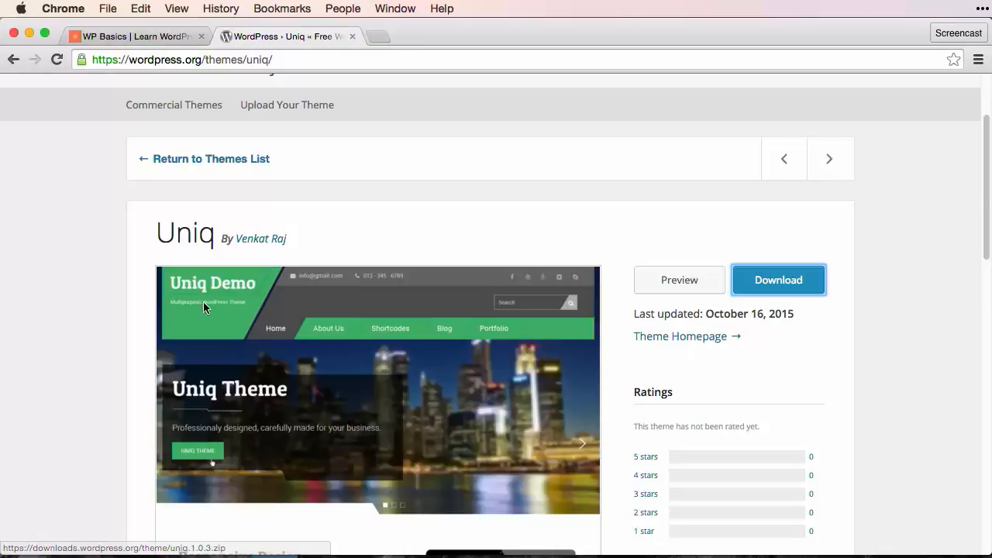
Return to the list of themes found for "Responsive" and look through more of them beyond Uniq
click(206, 160)
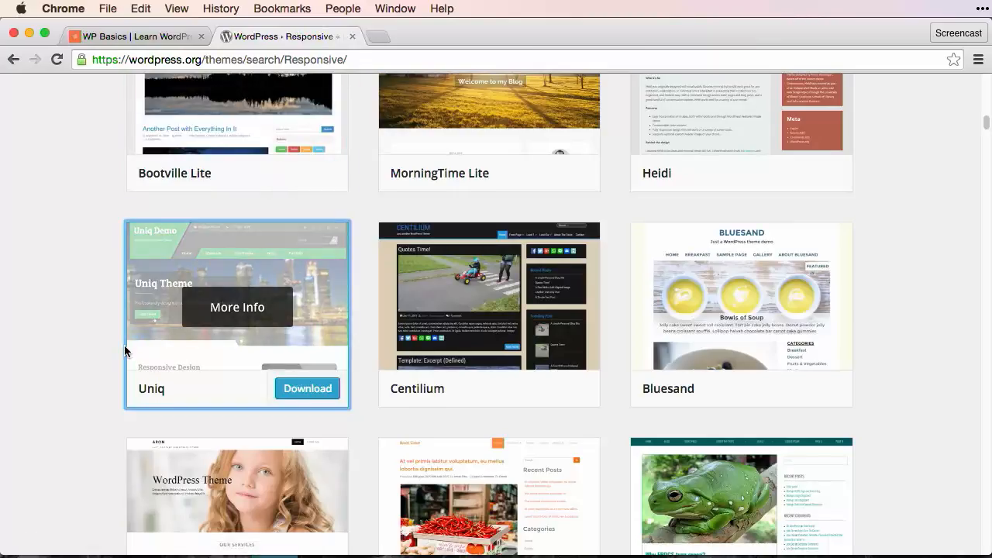
scroll(124, 345, down, 5)
scroll(70, 341, down, 5)
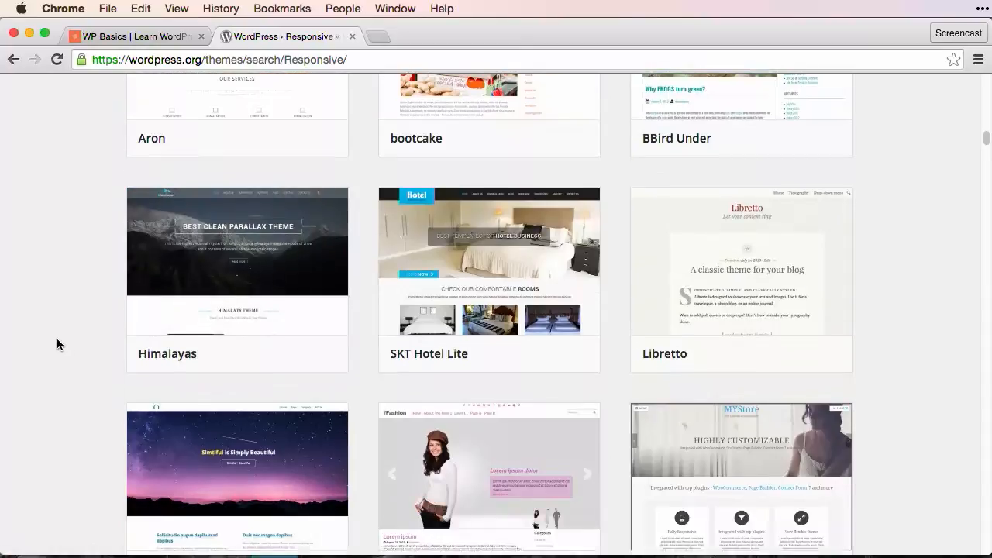
scroll(57, 338, down, 1)
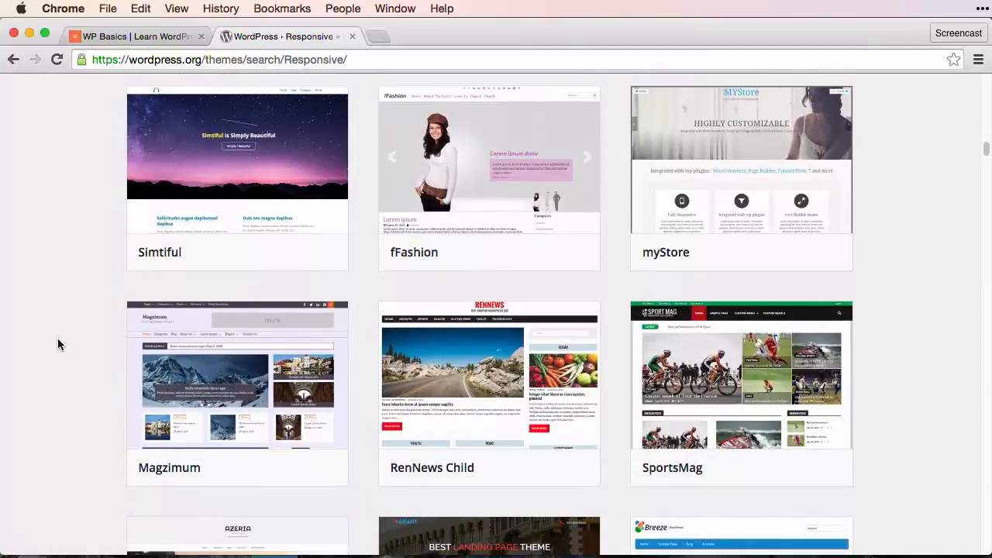